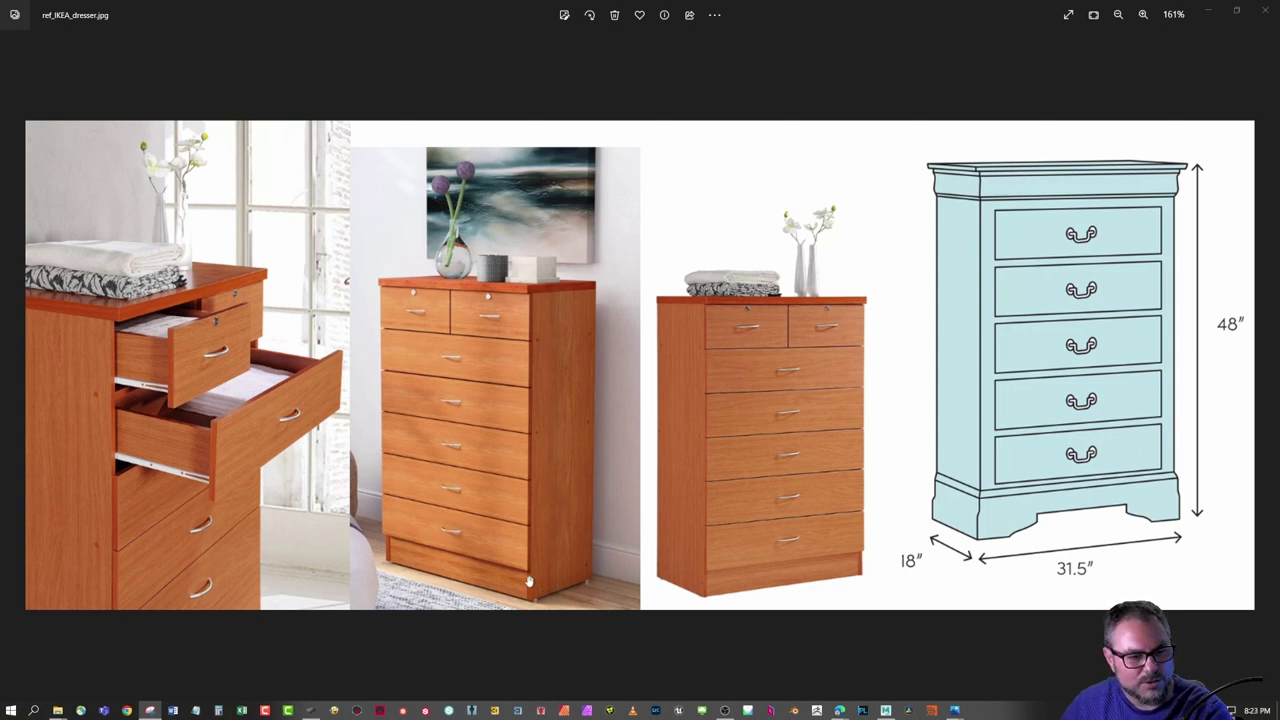
- Minimize the reference photo and the file browser, switch to Maya, and examine the dresser model from several angles
{"action": "left_click", "coordinate": [1208, 14]}
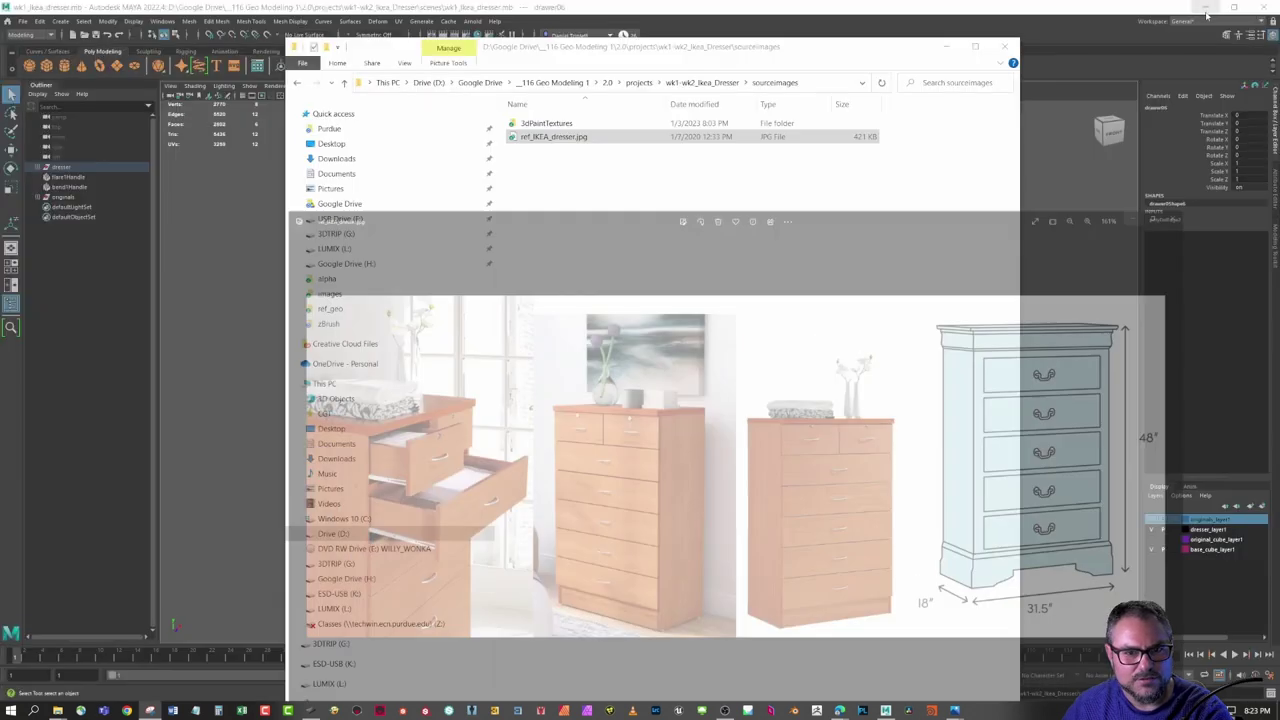
{"action": "left_click", "coordinate": [946, 46]}
{"action": "left_click_drag", "start_coordinate": [761, 418], "coordinate": [729, 366], "text": "alt"}
{"action": "right_click_drag", "start_coordinate": [729, 366], "coordinate": [698, 392], "text": "alt"}
{"action": "left_click", "coordinate": [343, 96]}
{"action": "left_click_drag", "start_coordinate": [783, 396], "coordinate": [744, 449], "text": "alt"}
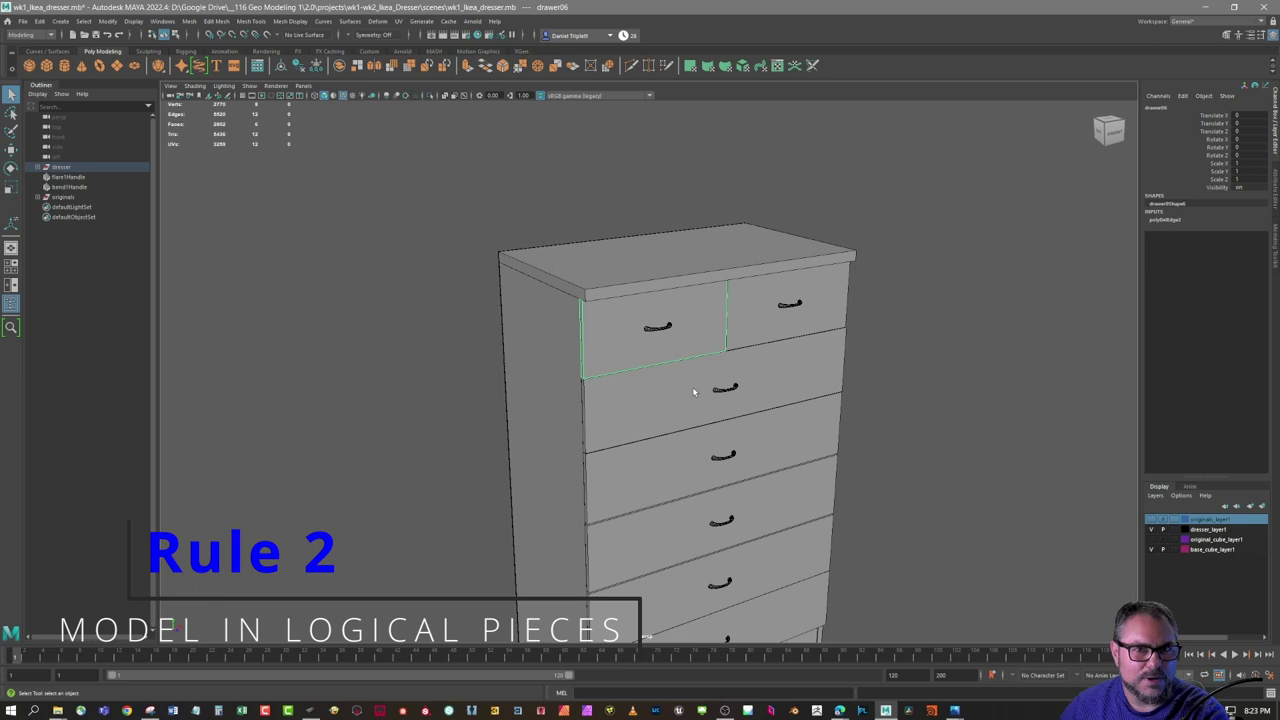
{"action": "left_click_drag", "start_coordinate": [693, 392], "coordinate": [652, 353], "text": "alt"}
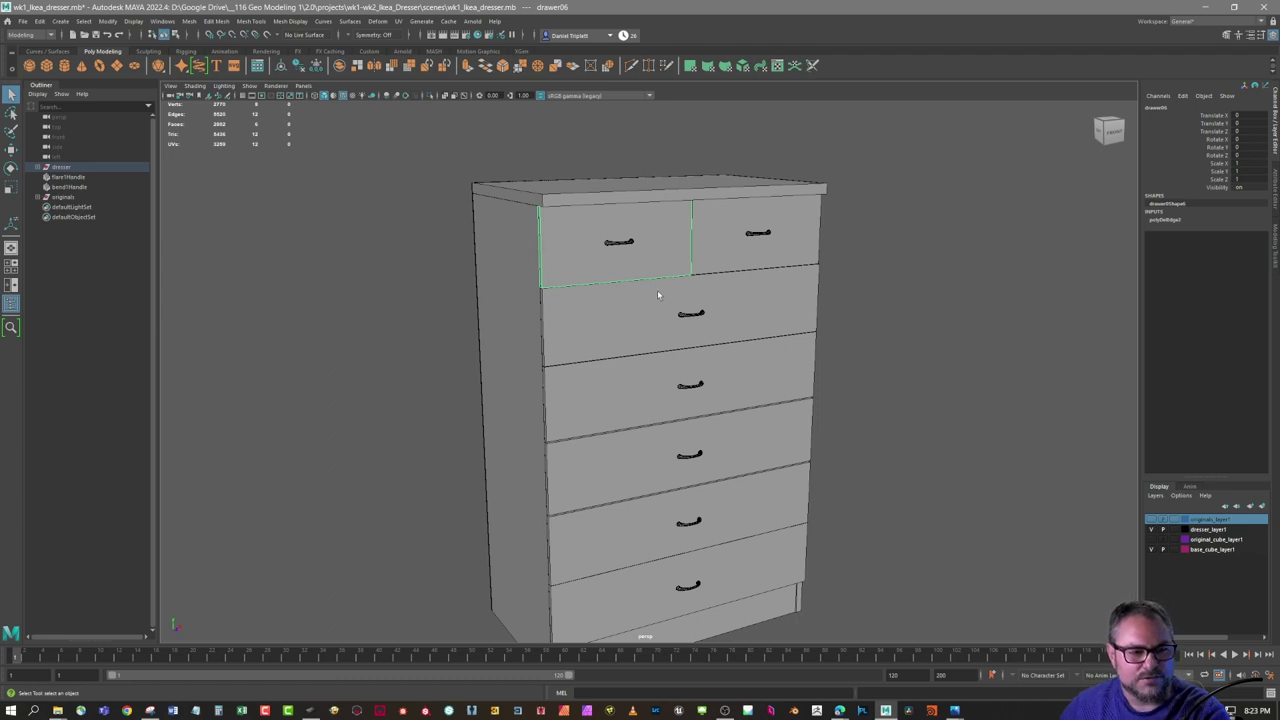
{"action": "left_click_drag", "start_coordinate": [655, 300], "coordinate": [520, 272], "text": "alt"}
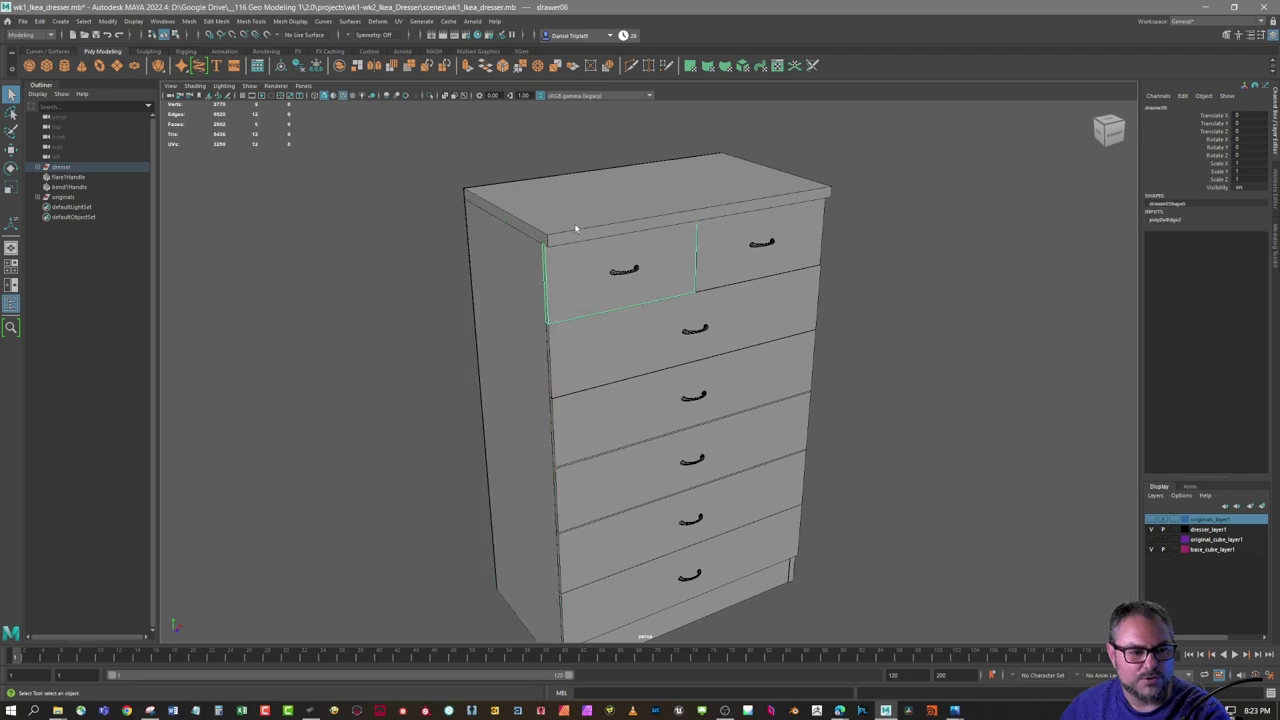
- Select the dresser's top board and the kickplate at its base in turn to inspect them as separate pieces
{"action": "left_click", "coordinate": [575, 228]}
{"action": "middle_click_drag", "start_coordinate": [706, 450], "coordinate": [724, 354], "text": "alt"}
{"action": "left_click_drag", "start_coordinate": [724, 354], "coordinate": [634, 248], "text": "alt"}
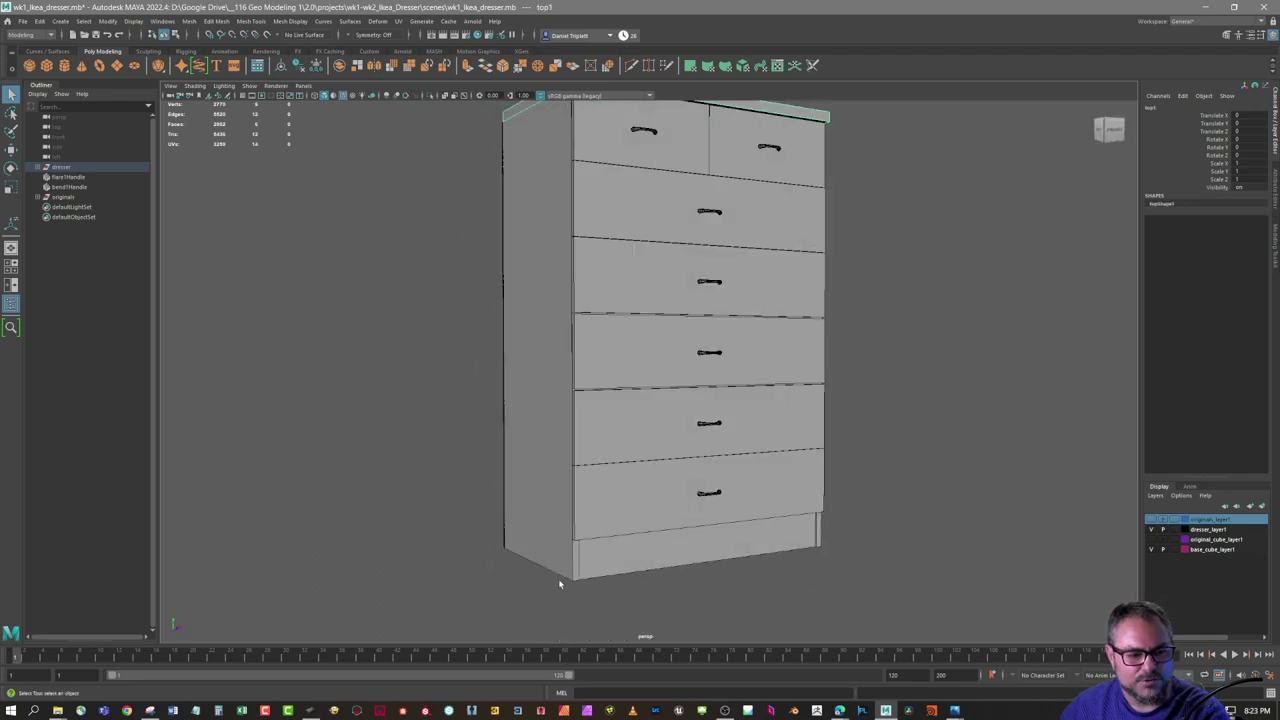
{"action": "left_click", "coordinate": [620, 560]}
{"action": "left_click_drag", "start_coordinate": [662, 493], "coordinate": [657, 394], "text": "alt"}
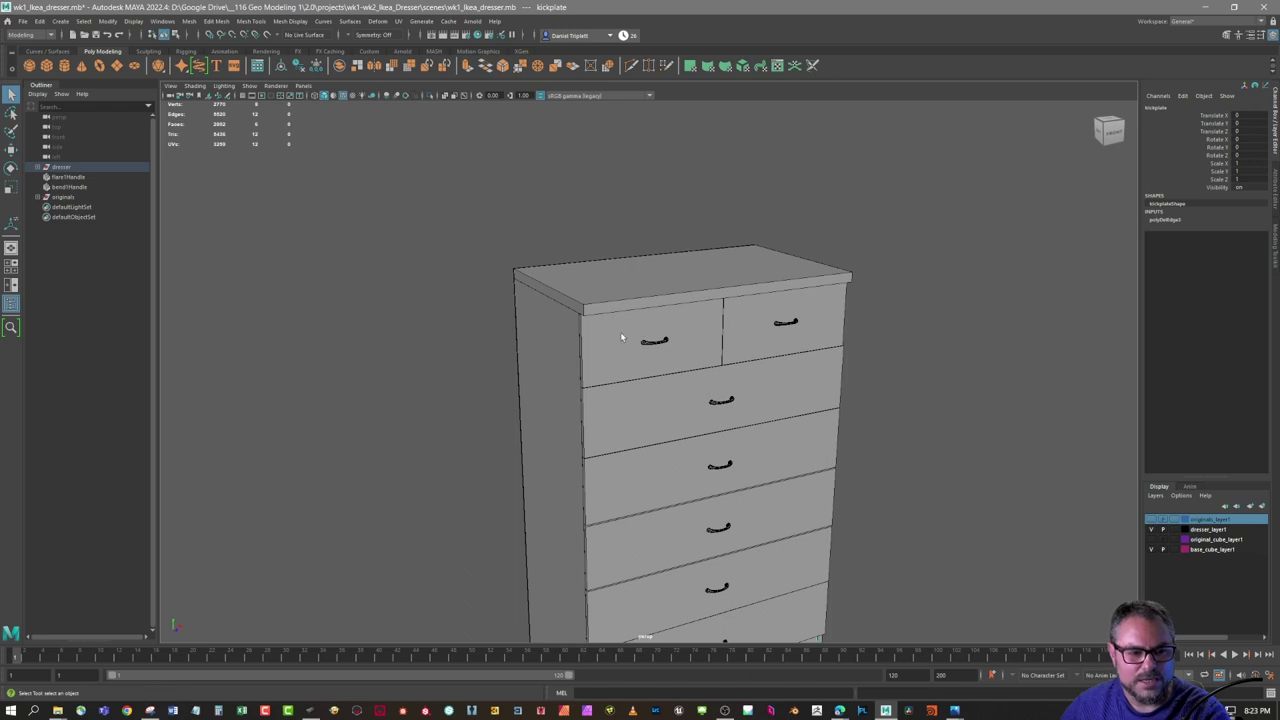
- Inspect the upper dresser, selecting the top board, the larger upper drawer front and the wide drawer front beneath it as separate objects
{"action": "middle_click_drag", "start_coordinate": [652, 339], "coordinate": [672, 367], "text": "alt"}
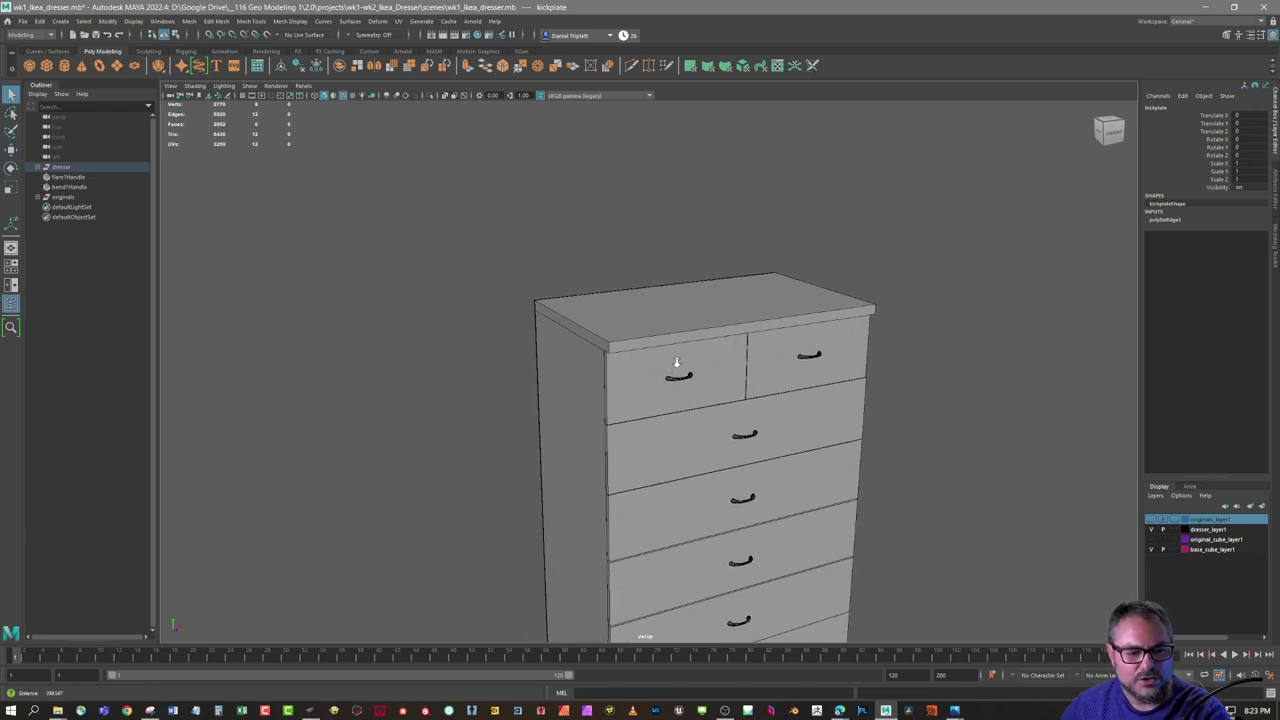
{"action": "right_click_drag", "start_coordinate": [670, 362], "coordinate": [704, 333], "text": "alt"}
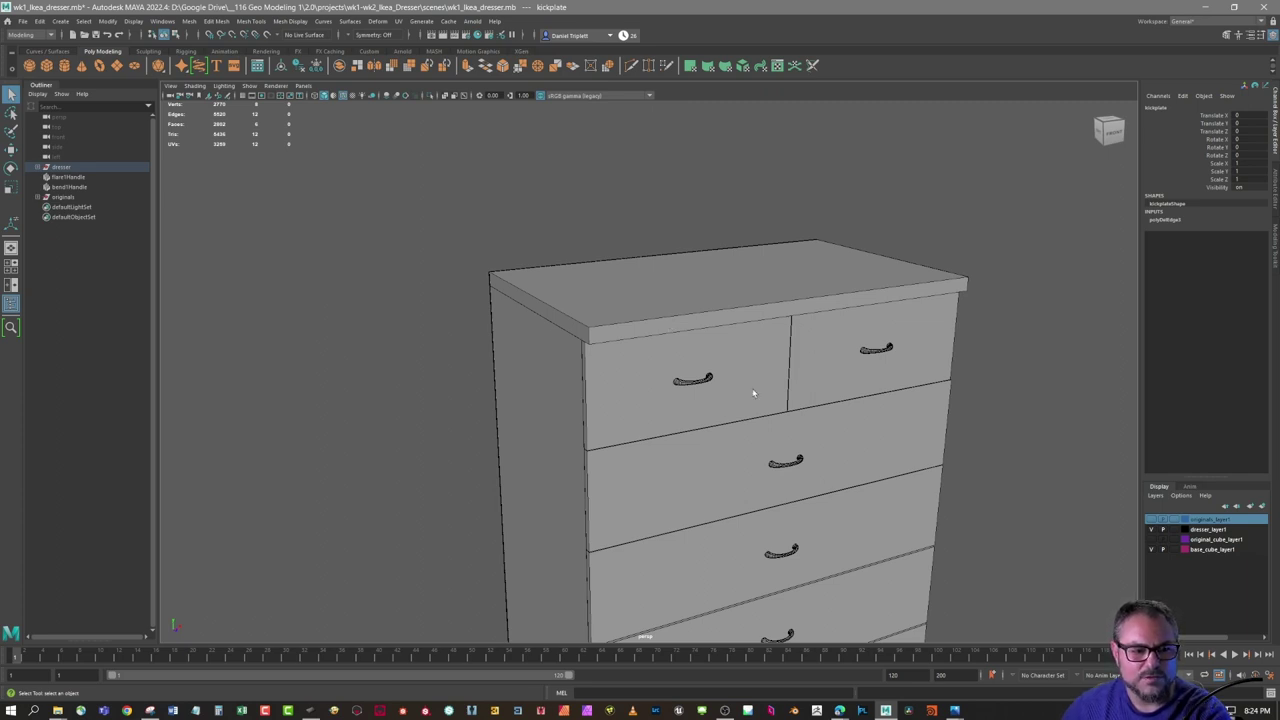
{"action": "left_click_drag", "start_coordinate": [698, 424], "coordinate": [700, 397], "text": "alt"}
{"action": "middle_click_drag", "start_coordinate": [700, 397], "coordinate": [654, 334], "text": "alt"}
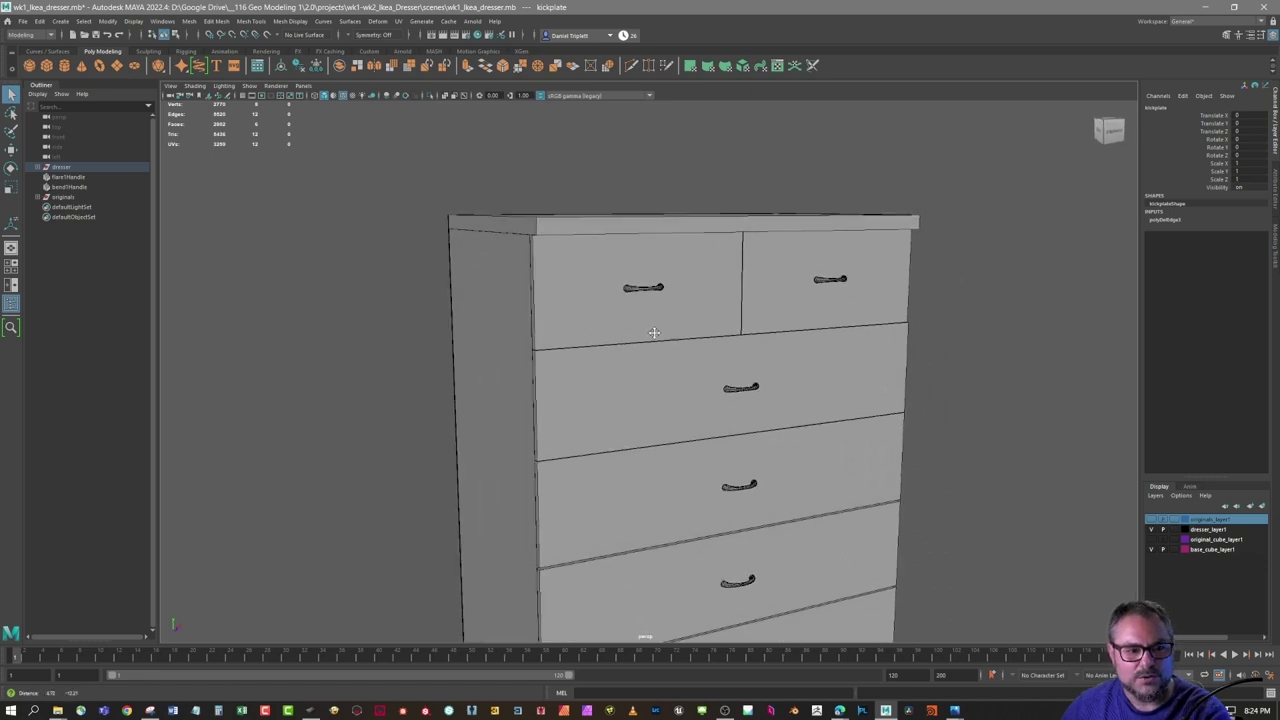
{"action": "left_click_drag", "start_coordinate": [659, 322], "coordinate": [664, 337], "text": "alt"}
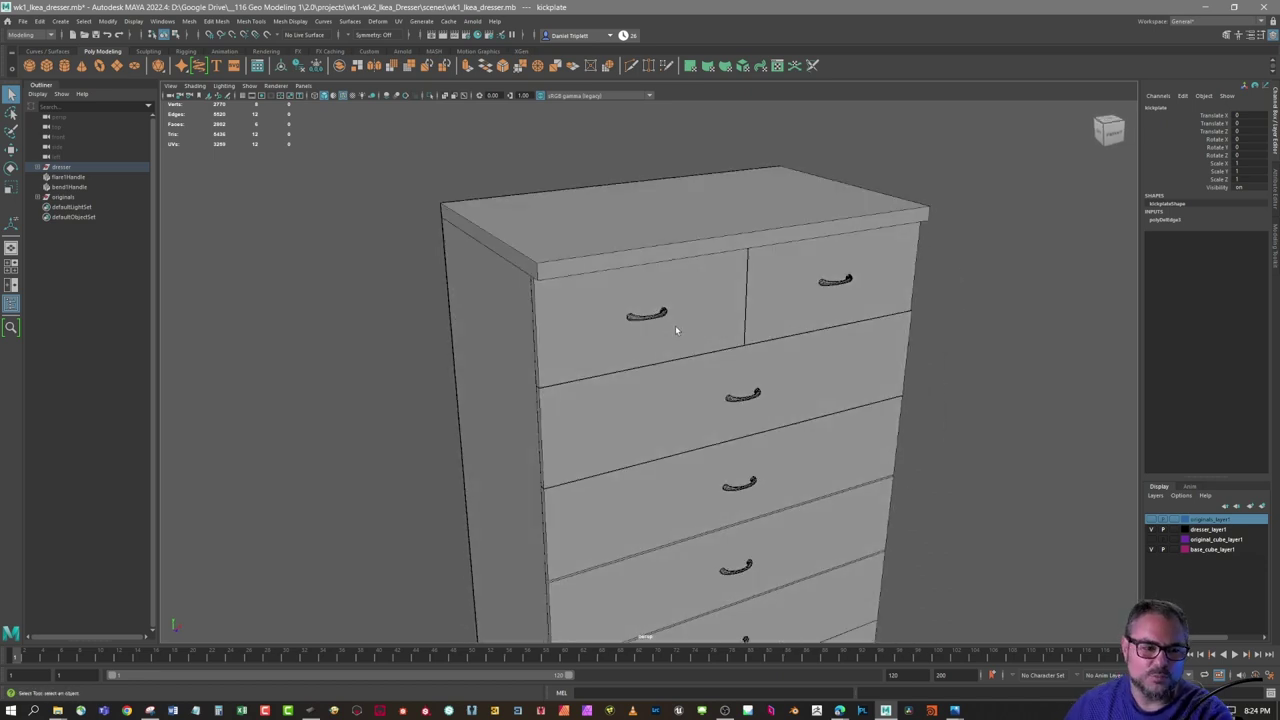
{"action": "middle_click_drag", "start_coordinate": [698, 200], "coordinate": [718, 132], "text": "alt"}
{"action": "left_click", "coordinate": [832, 314]}
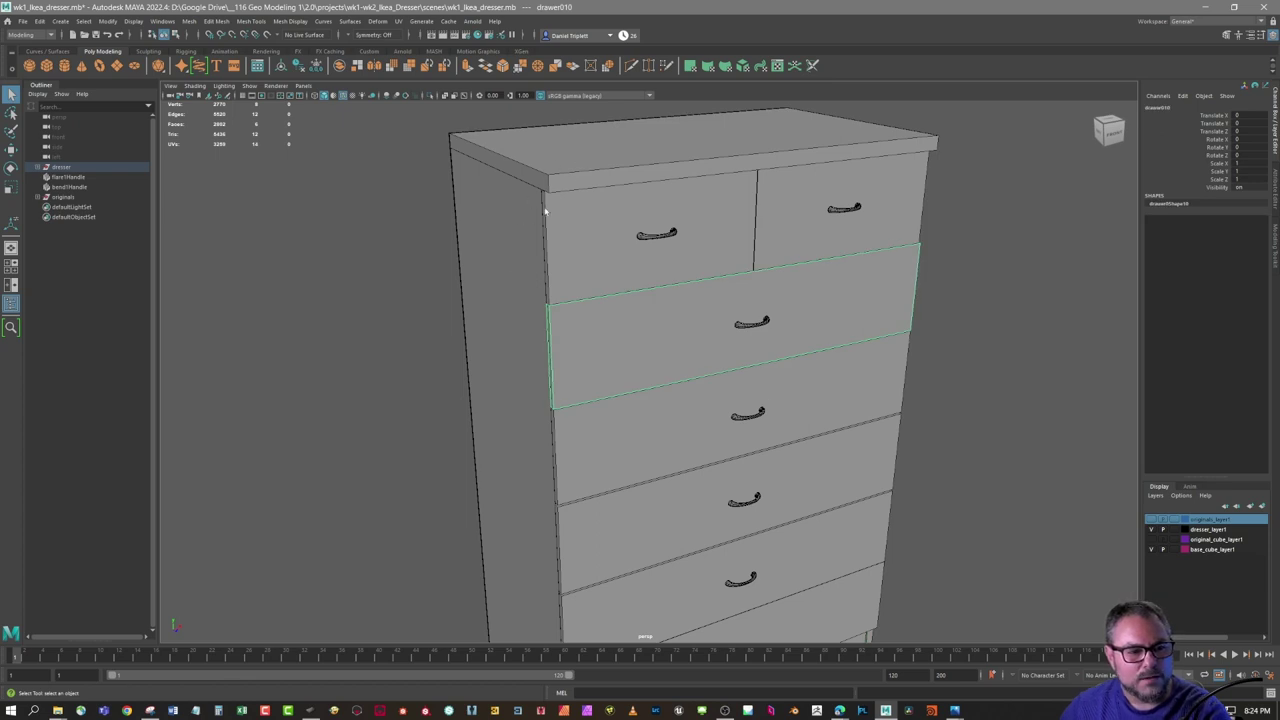
{"action": "left_click", "coordinate": [574, 188]}
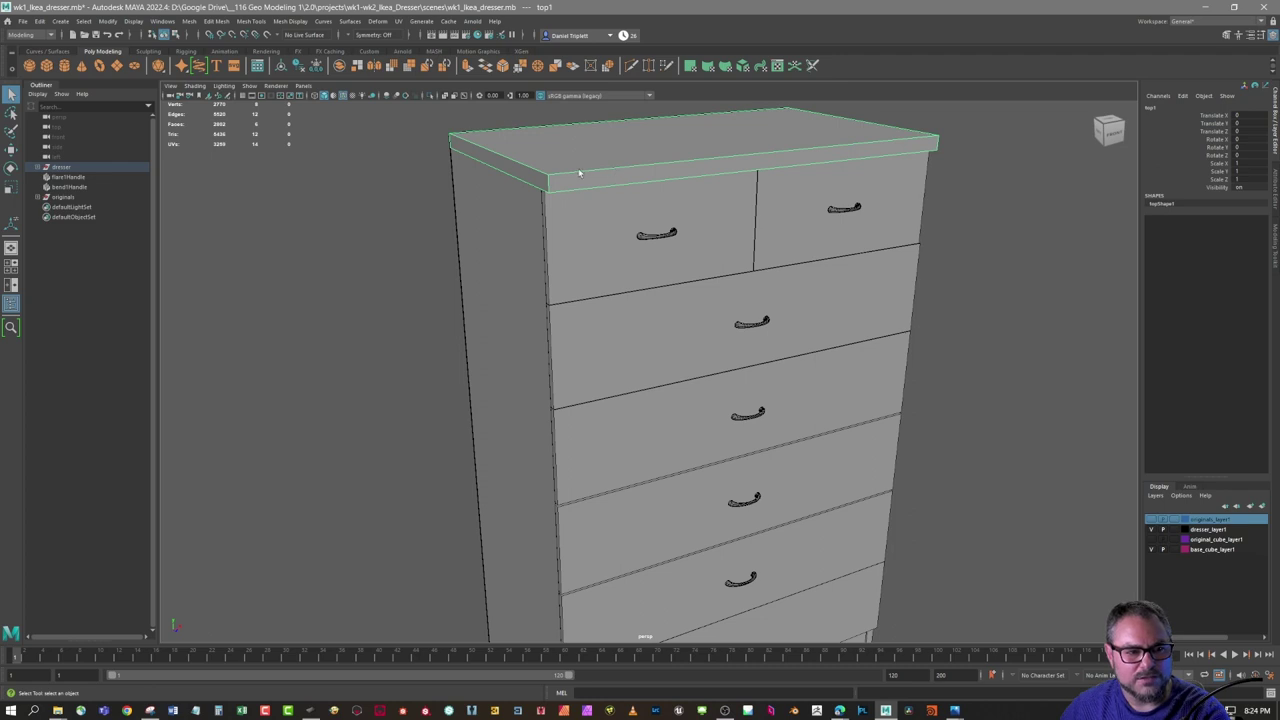
{"action": "left_click", "coordinate": [591, 270]}
{"action": "left_click", "coordinate": [649, 366]}
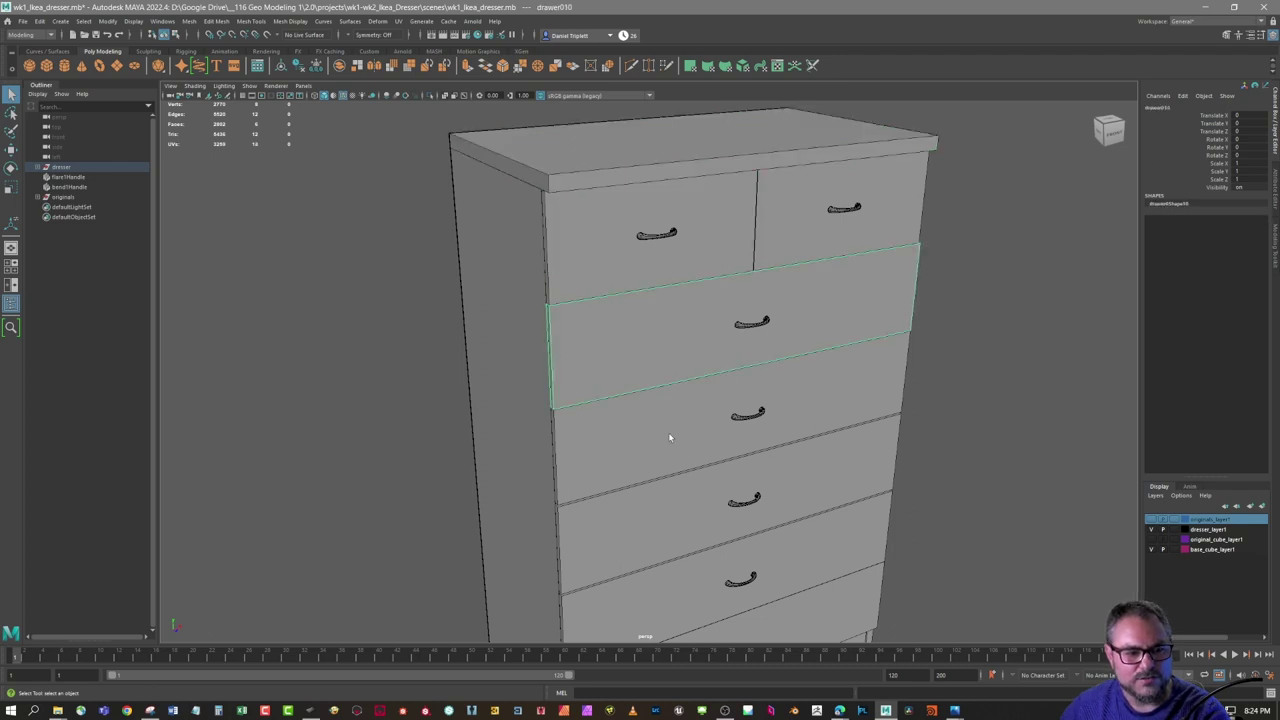
{"action": "middle_click_drag", "start_coordinate": [684, 426], "coordinate": [687, 381], "text": "alt"}
{"action": "right_click_drag", "start_coordinate": [687, 381], "coordinate": [564, 254], "text": "alt"}
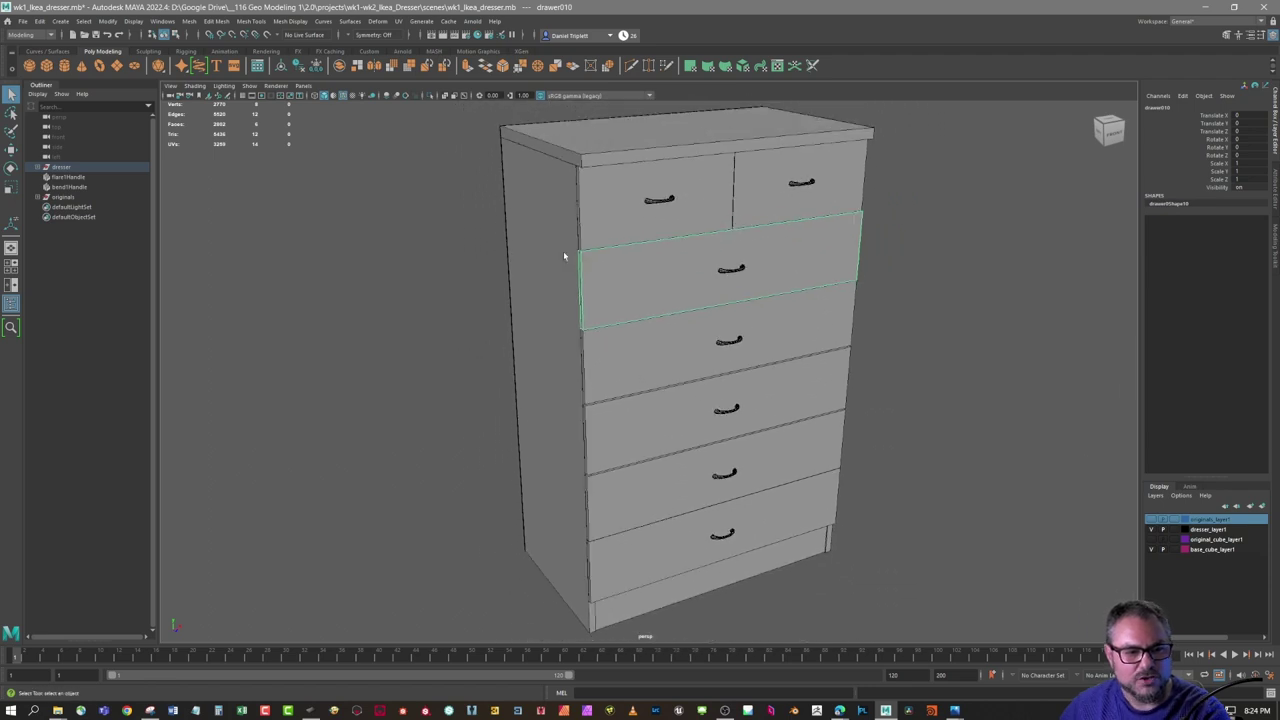
- Select the top board and the wide drawer fronts one after another down to the lowest one
{"action": "left_click", "coordinate": [600, 162]}
{"action": "left_click_drag", "start_coordinate": [705, 378], "coordinate": [682, 365], "text": "alt"}
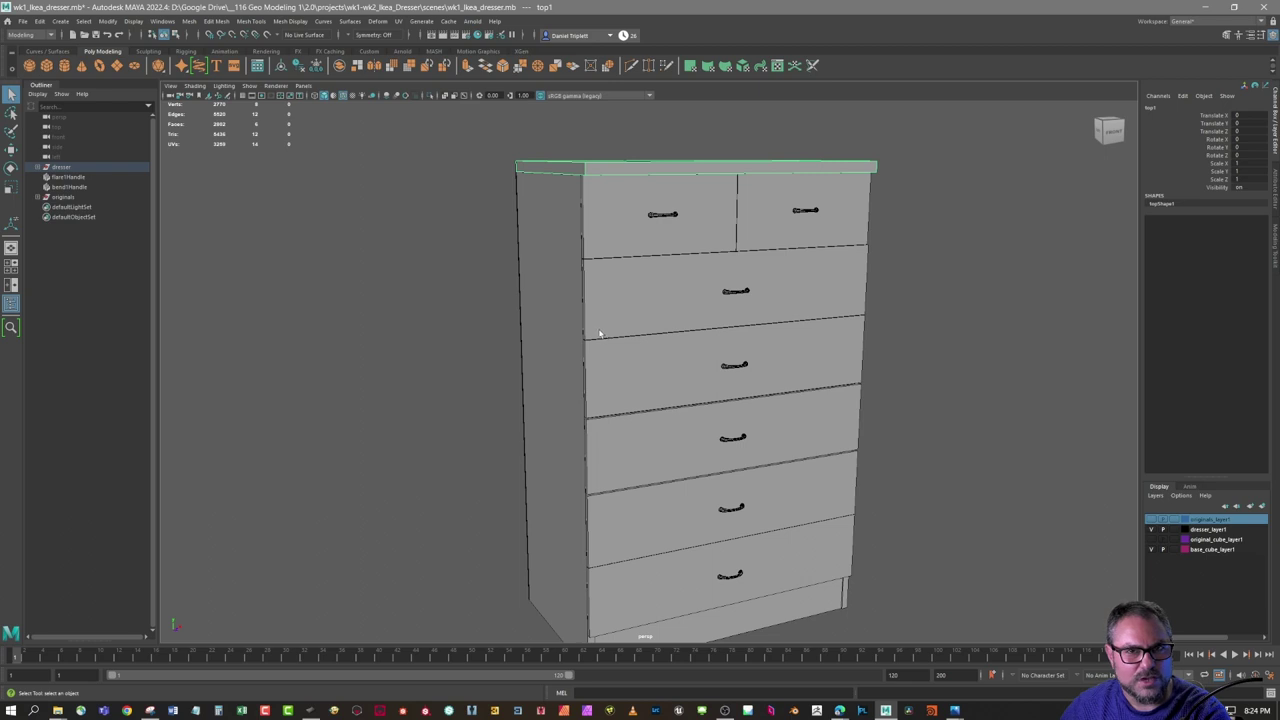
{"action": "left_click", "coordinate": [659, 298]}
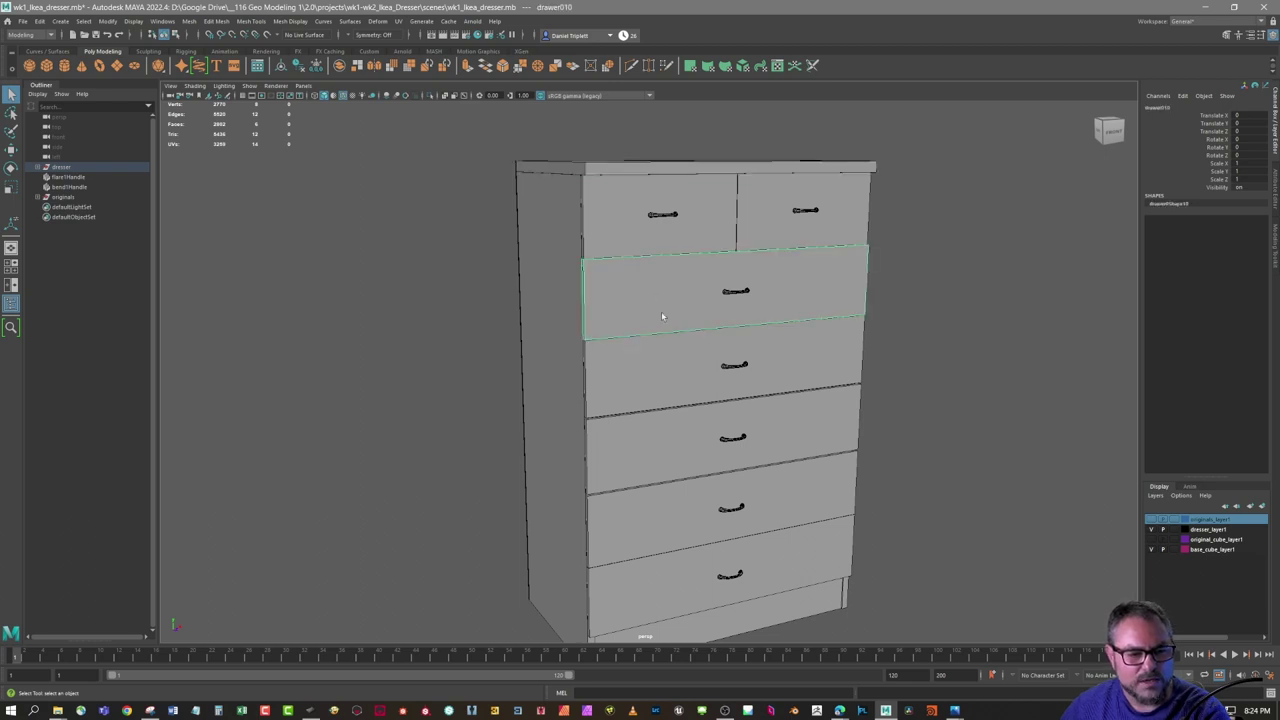
{"action": "left_click", "coordinate": [662, 395]}
{"action": "left_click", "coordinate": [663, 449]}
{"action": "left_click", "coordinate": [660, 514]}
{"action": "left_click", "coordinate": [668, 583]}
{"action": "left_click_drag", "start_coordinate": [679, 435], "coordinate": [680, 420], "text": "alt"}
{"action": "middle_click_drag", "start_coordinate": [680, 420], "coordinate": [678, 391], "text": "alt"}
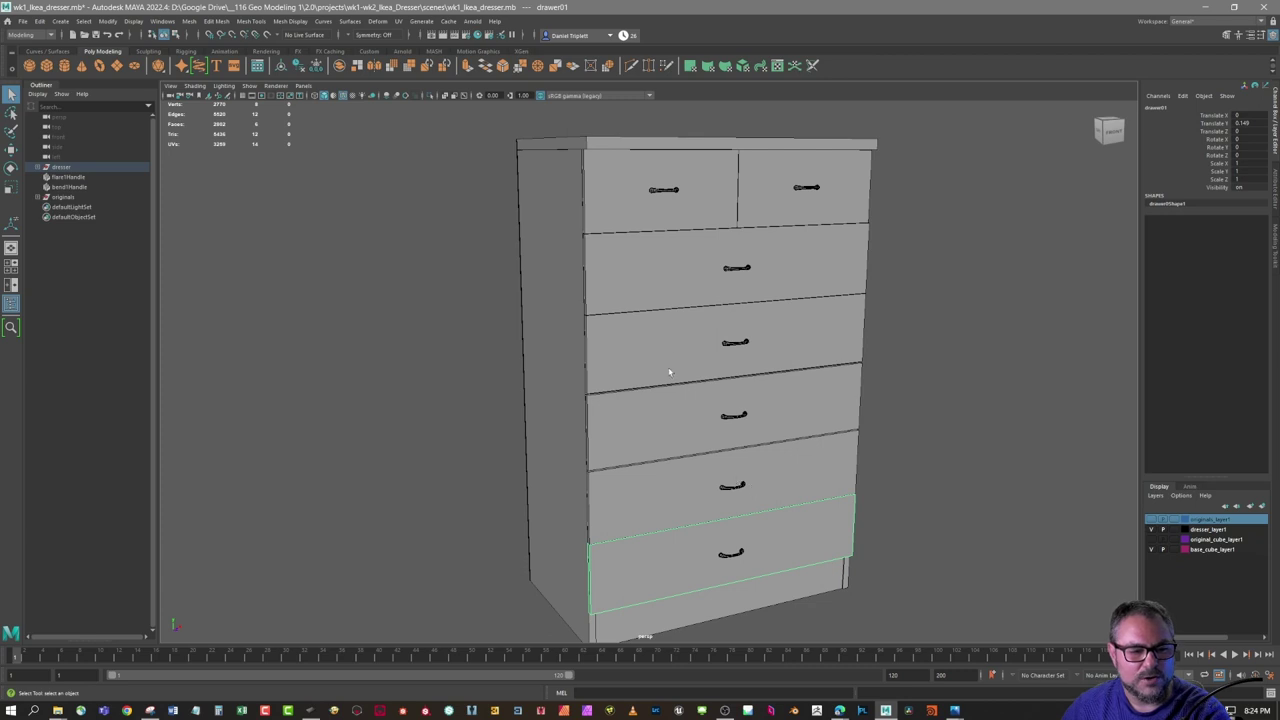
- Select the dresser's side panels object and examine it from both sides and the front
{"action": "middle_click_drag", "start_coordinate": [673, 345], "coordinate": [674, 358], "text": "alt"}
{"action": "left_click", "coordinate": [540, 250]}
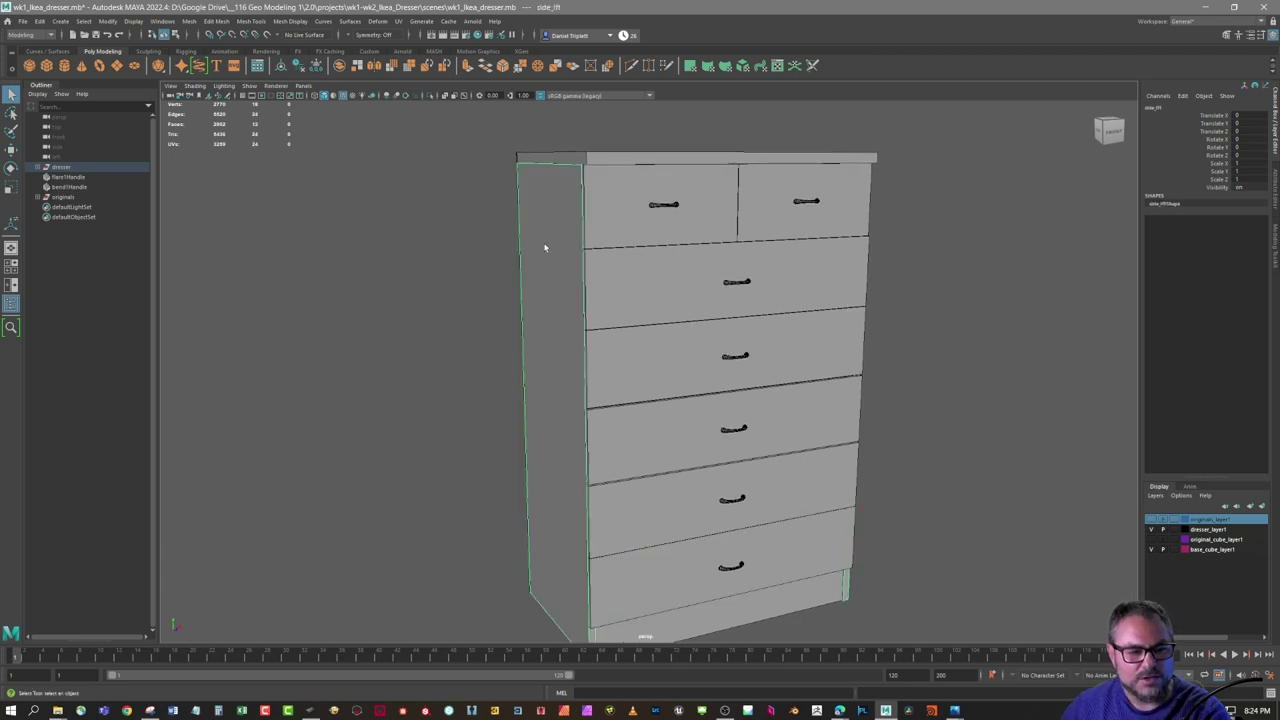
{"action": "left_click_drag", "start_coordinate": [800, 388], "coordinate": [697, 386], "text": "alt"}
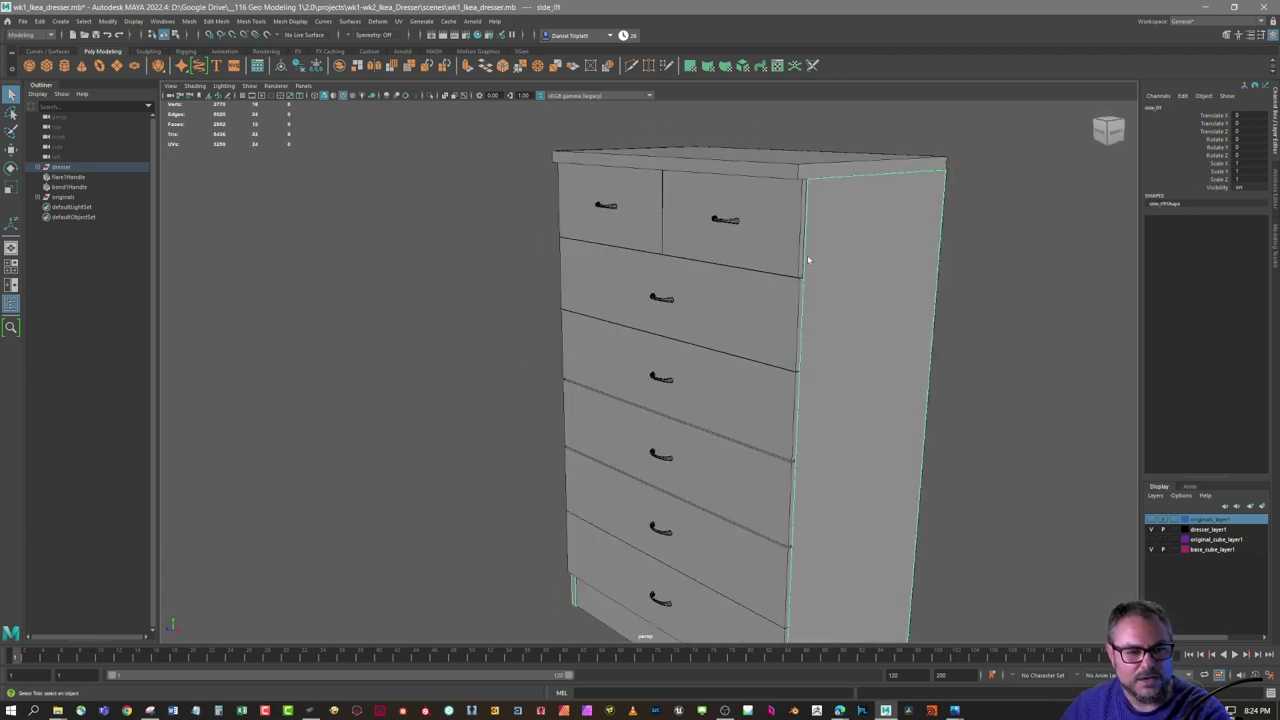
{"action": "left_click_drag", "start_coordinate": [808, 346], "coordinate": [917, 354], "text": "alt"}
{"action": "left_click_drag", "start_coordinate": [566, 480], "coordinate": [485, 240], "text": "alt"}
{"action": "left_click_drag", "start_coordinate": [599, 300], "coordinate": [646, 321], "text": "alt"}
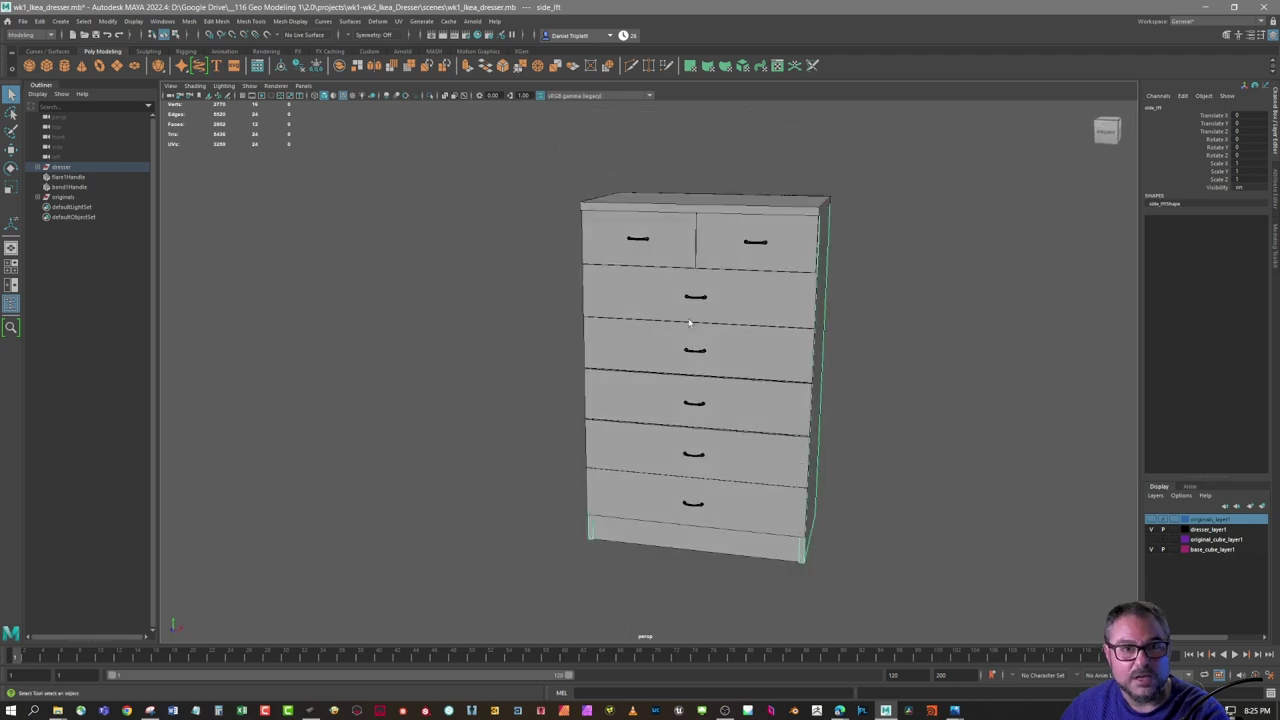
{"action": "left_click_drag", "start_coordinate": [697, 369], "coordinate": [764, 396], "text": "alt"}
{"action": "right_click_drag", "start_coordinate": [651, 371], "coordinate": [688, 358], "text": "alt"}
{"action": "left_click_drag", "start_coordinate": [688, 358], "coordinate": [595, 302], "text": "alt"}
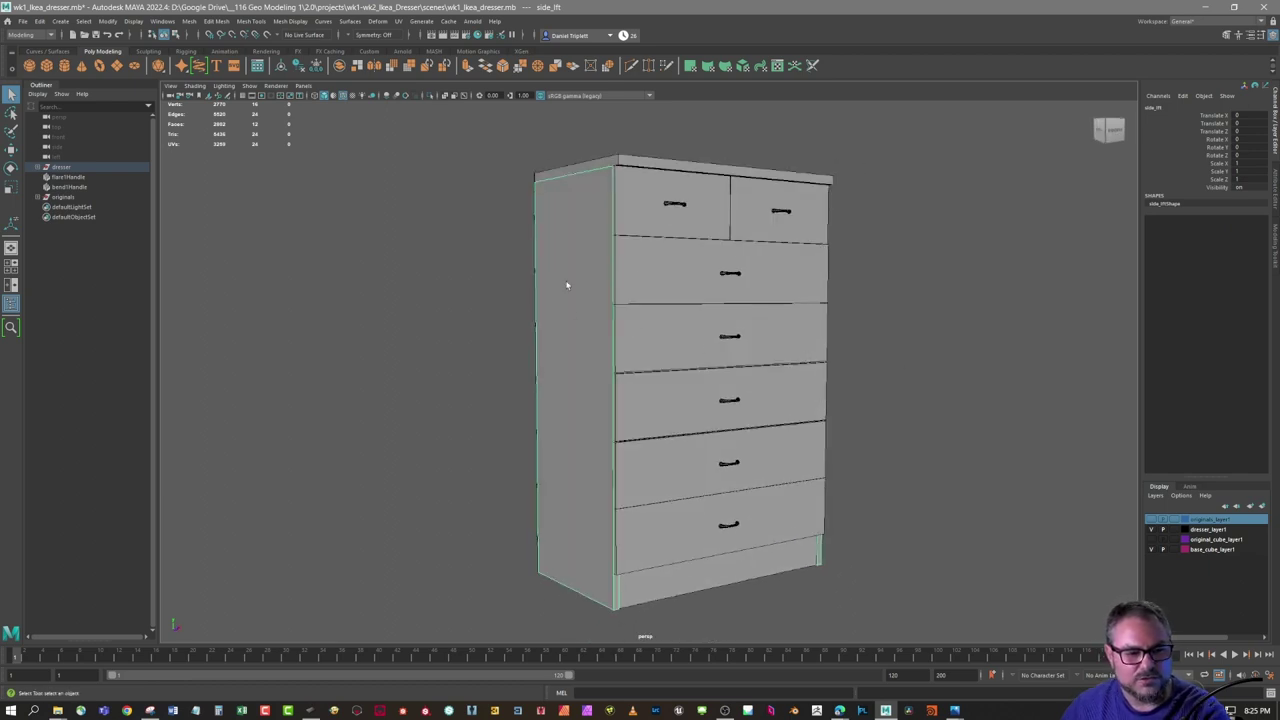
- Select the handle of the larger upper drawer and bring up ref_IKEA_dresser.jpg in Photos to compare it with the reference
{"action": "left_click_drag", "start_coordinate": [743, 310], "coordinate": [736, 315], "text": "alt"}
{"action": "middle_click_drag", "start_coordinate": [736, 398], "coordinate": [734, 356], "text": "alt"}
{"action": "right_click_drag", "start_coordinate": [730, 358], "coordinate": [680, 368], "text": "alt"}
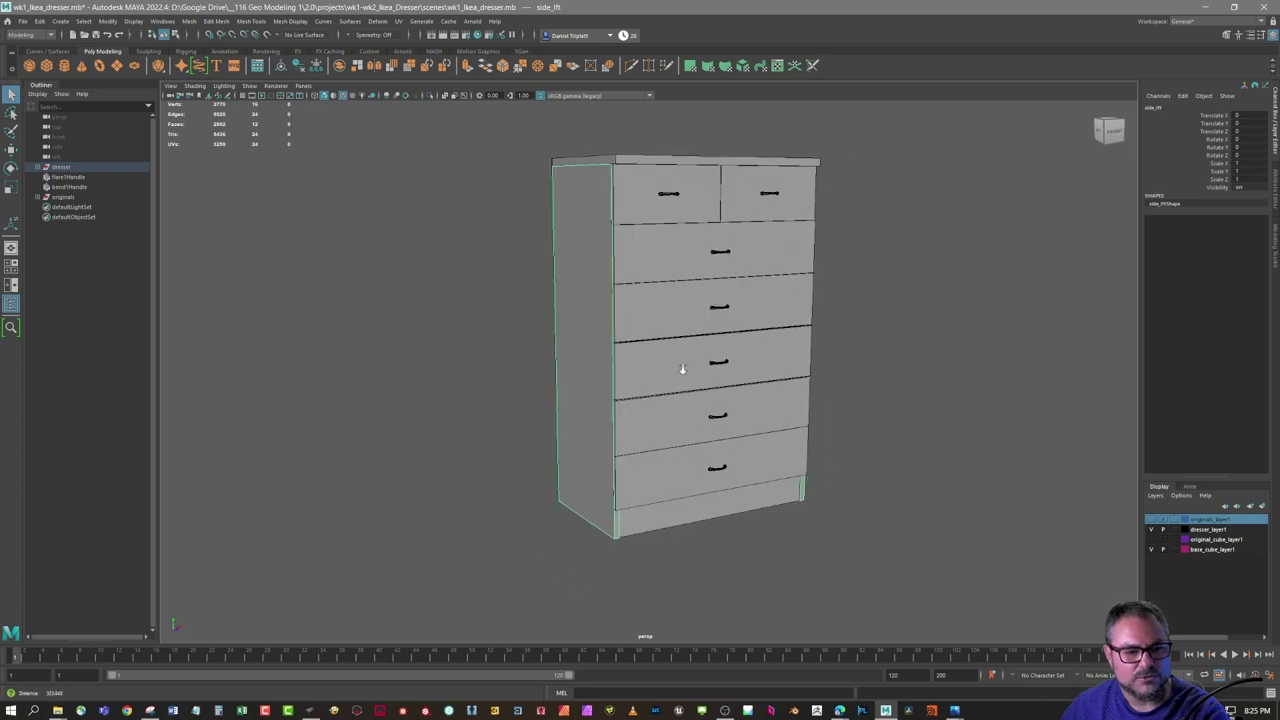
{"action": "middle_click_drag", "start_coordinate": [683, 363], "coordinate": [684, 421], "text": "alt"}
{"action": "left_click_drag", "start_coordinate": [682, 367], "coordinate": [693, 405], "text": "alt"}
{"action": "right_click_drag", "start_coordinate": [692, 404], "coordinate": [923, 352], "text": "alt"}
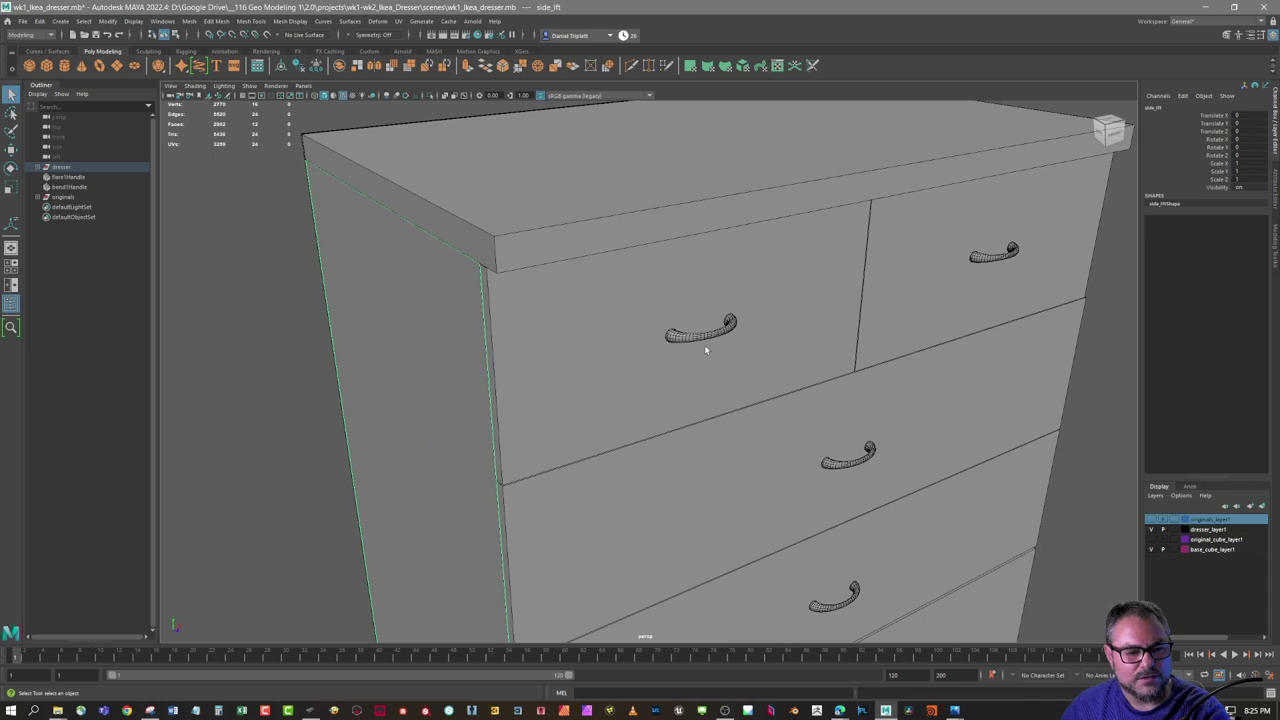
{"action": "left_click", "coordinate": [687, 341]}
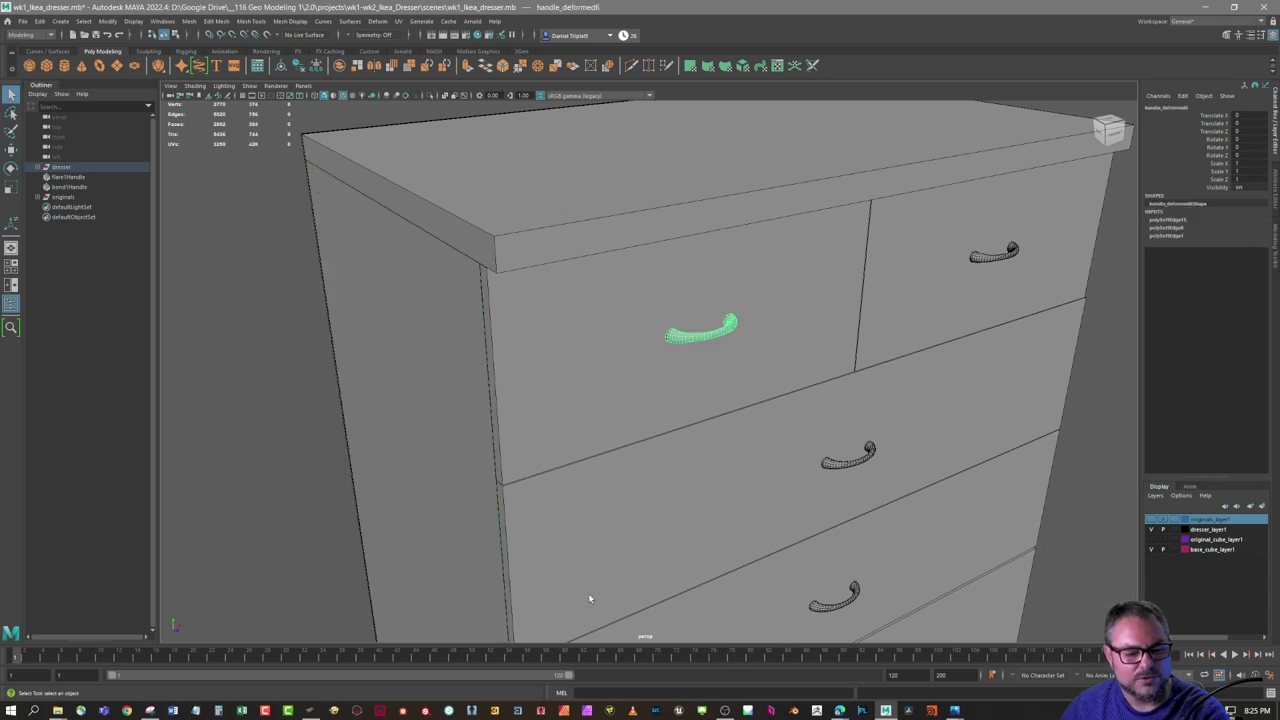
{"action": "mouse_move", "coordinate": [955, 710]}
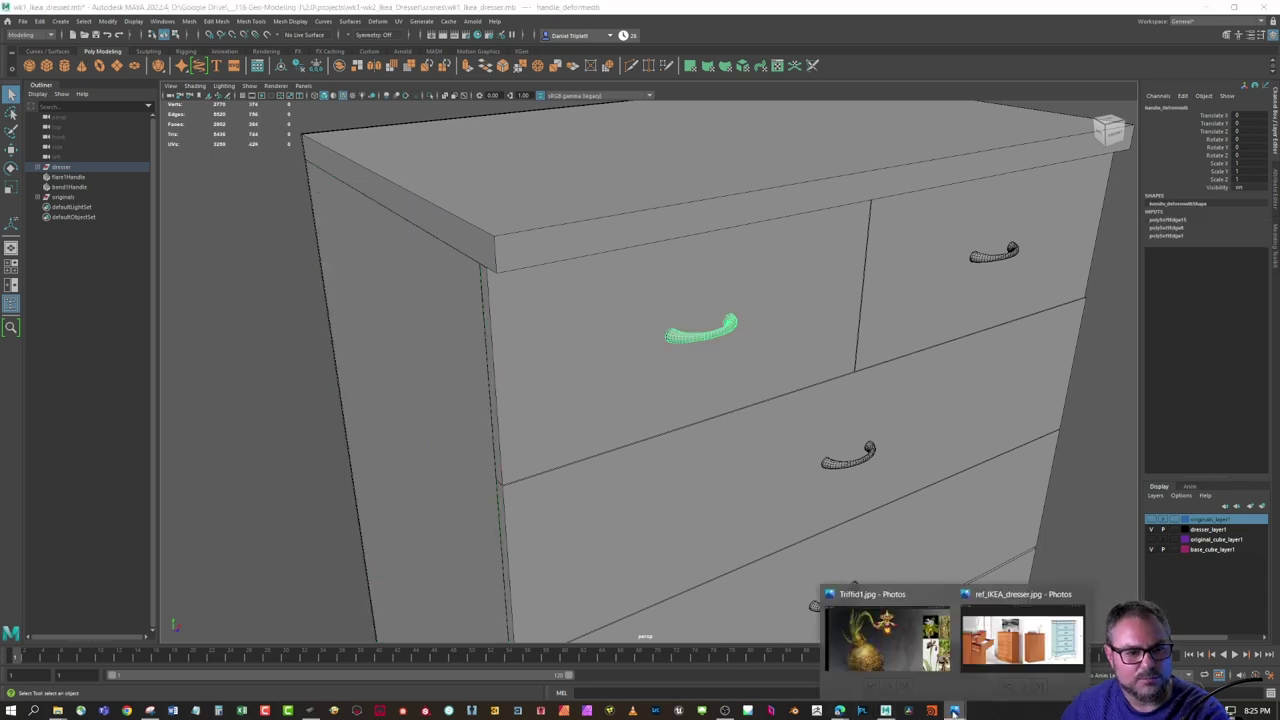
{"action": "left_click", "coordinate": [1013, 680]}
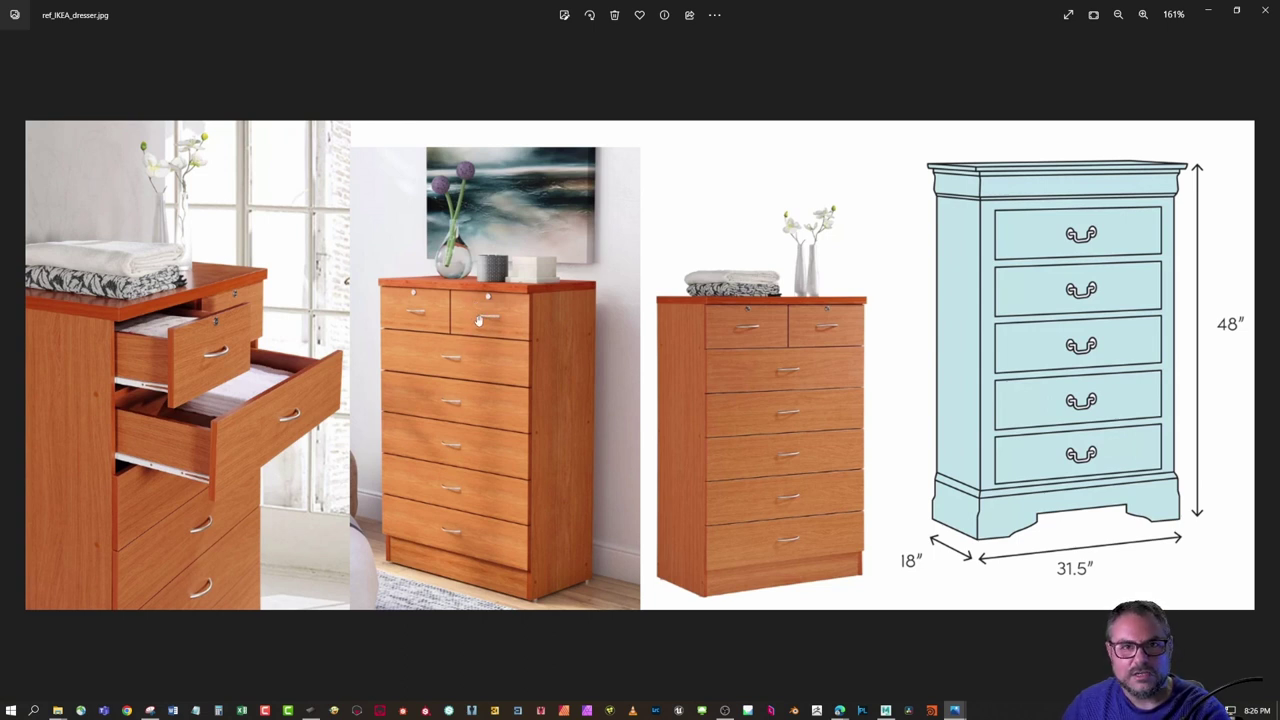
- Return to Maya, move the selected handle about 4.9 units forward along Z, inspect its ends, and undo the move
{"action": "left_click", "coordinate": [1208, 10]}
{"action": "left_click_drag", "start_coordinate": [971, 186], "coordinate": [744, 387], "text": "alt"}
{"action": "key", "text": "w"}
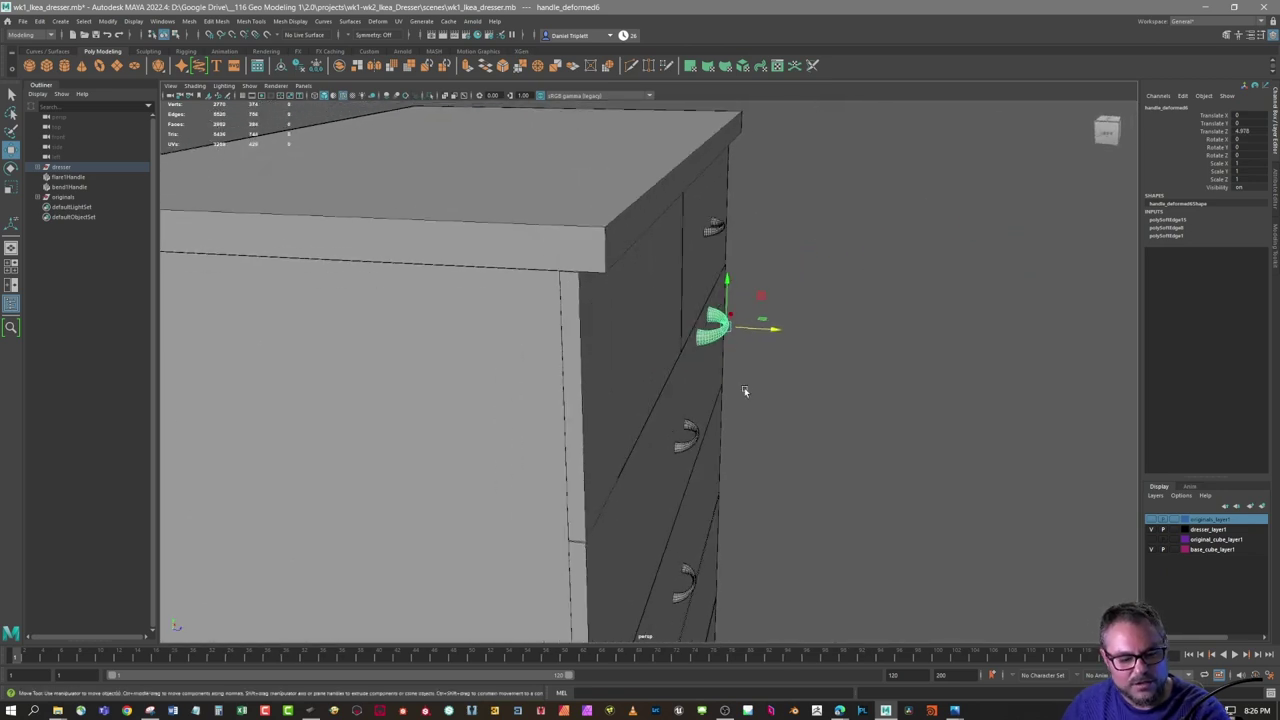
{"action": "key", "text": "f"}
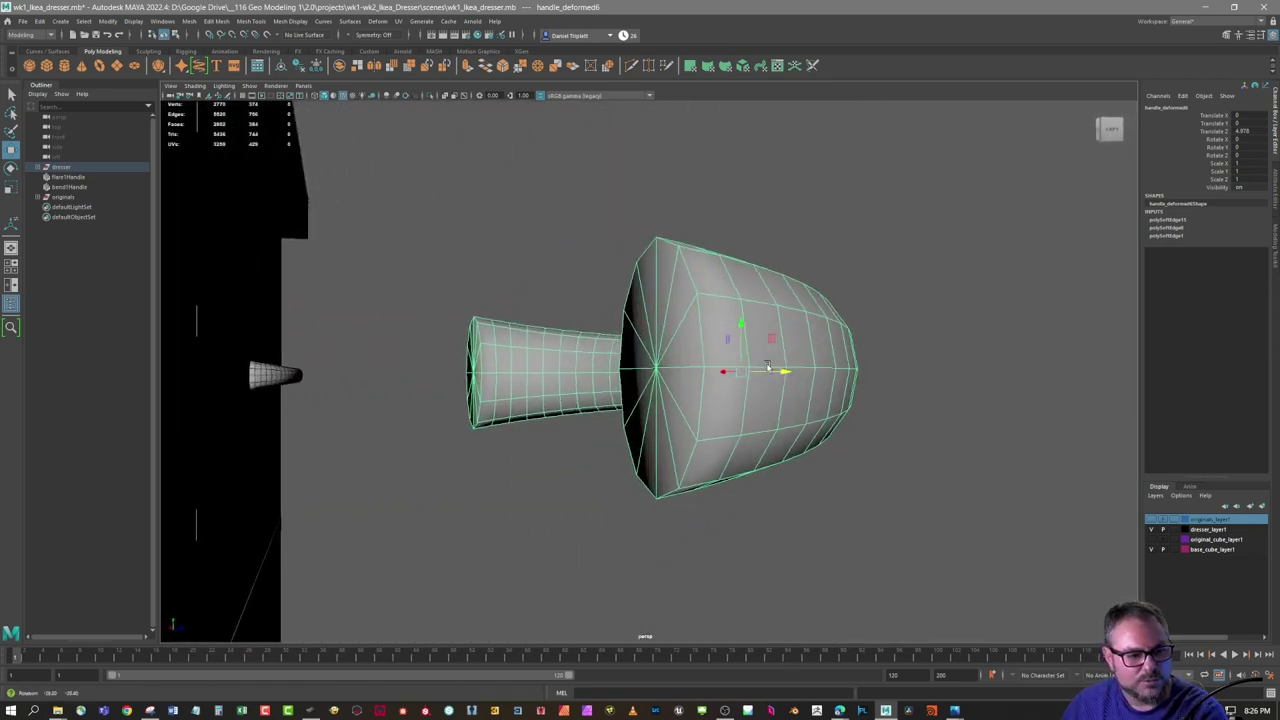
{"action": "left_click_drag", "start_coordinate": [778, 370], "coordinate": [783, 371], "text": "alt"}
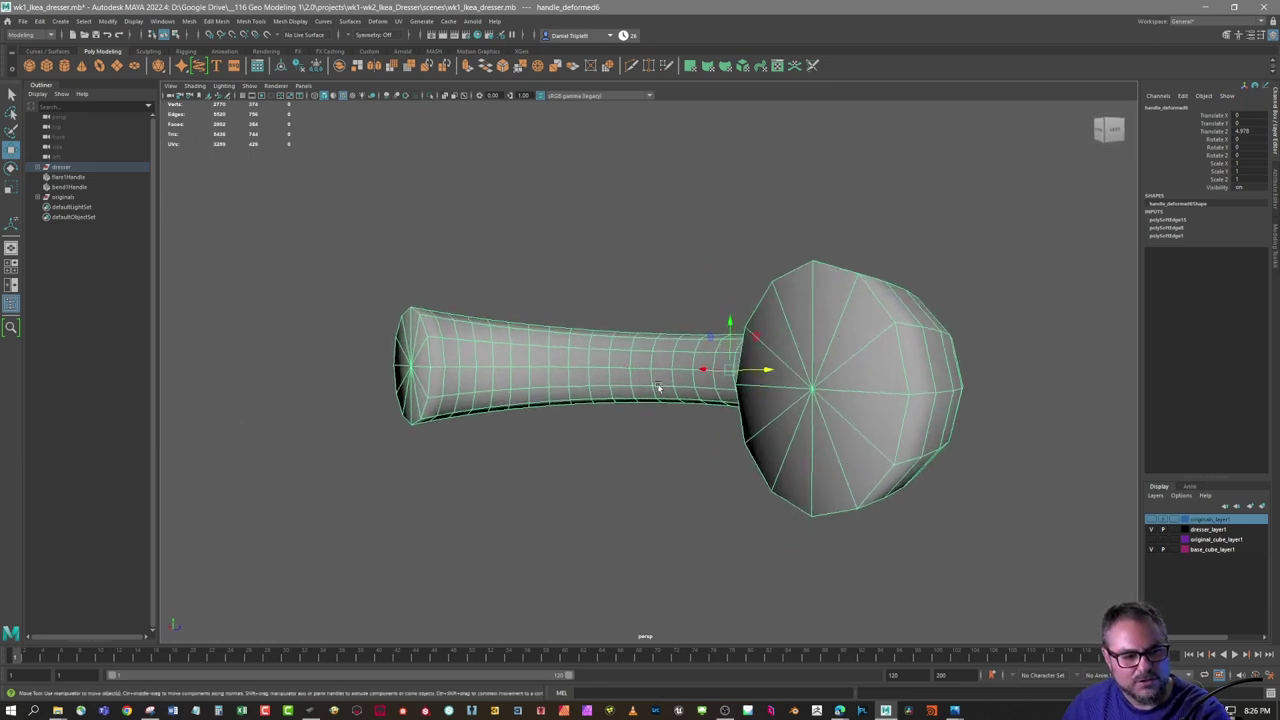
{"action": "left_click_drag", "start_coordinate": [841, 412], "coordinate": [766, 431], "text": "alt"}
{"action": "right_click_drag", "start_coordinate": [766, 431], "coordinate": [433, 406], "text": "alt"}
{"action": "left_click_drag", "start_coordinate": [434, 405], "coordinate": [687, 433], "text": "alt"}
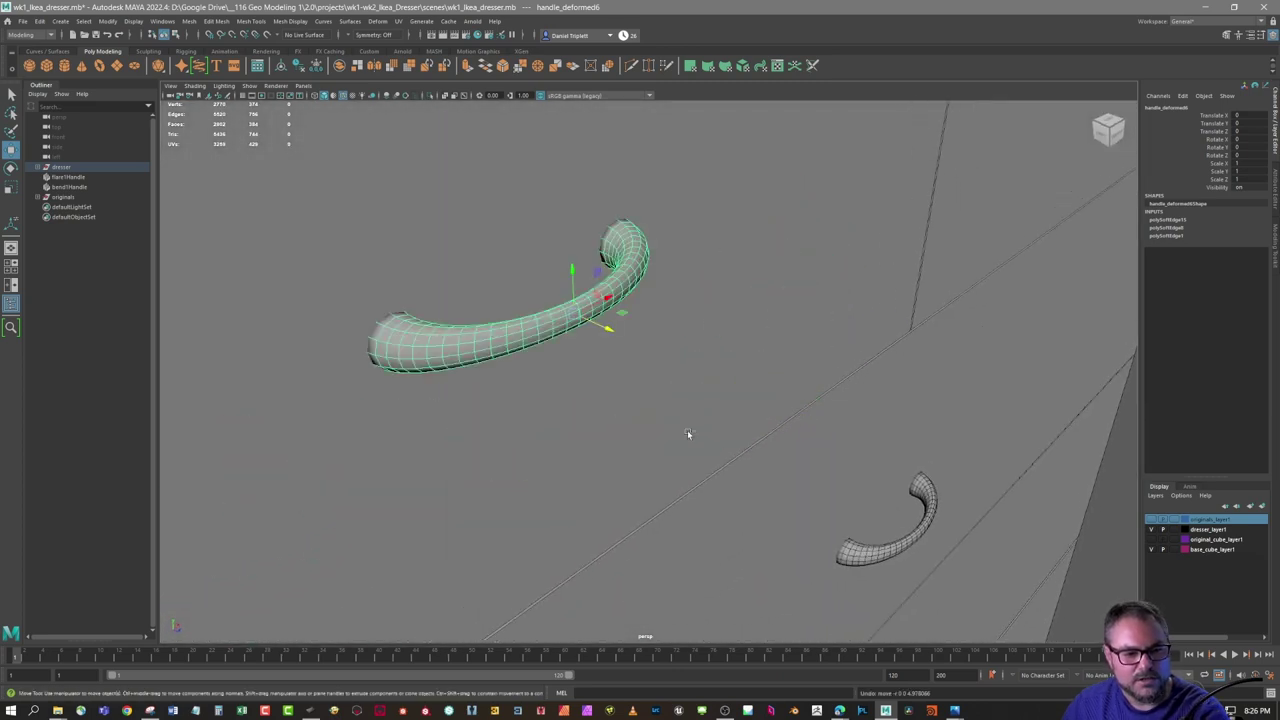
- Move the larger upper drawer front about 14.2 units forward along Z, inspect its back, and undo the move
{"action": "left_click_drag", "start_coordinate": [793, 421], "coordinate": [572, 340], "text": "alt"}
{"action": "left_click", "coordinate": [572, 340]}
{"action": "left_click_drag", "start_coordinate": [943, 188], "coordinate": [1125, 276]}
{"action": "left_click_drag", "start_coordinate": [838, 292], "coordinate": [855, 217], "text": "alt"}
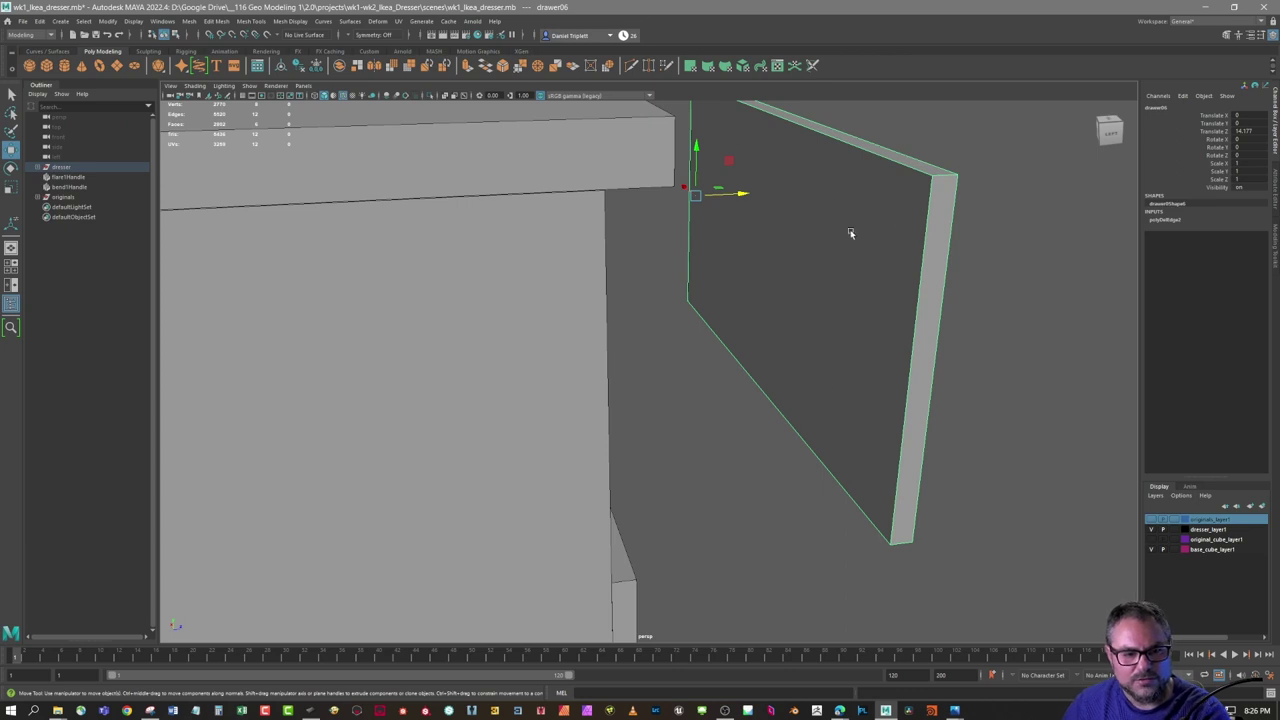
{"action": "key", "text": "ctrl+z"}
{"action": "left_click_drag", "start_coordinate": [873, 271], "coordinate": [843, 362], "text": "alt"}
{"action": "right_click_drag", "start_coordinate": [843, 362], "coordinate": [655, 401], "text": "alt"}
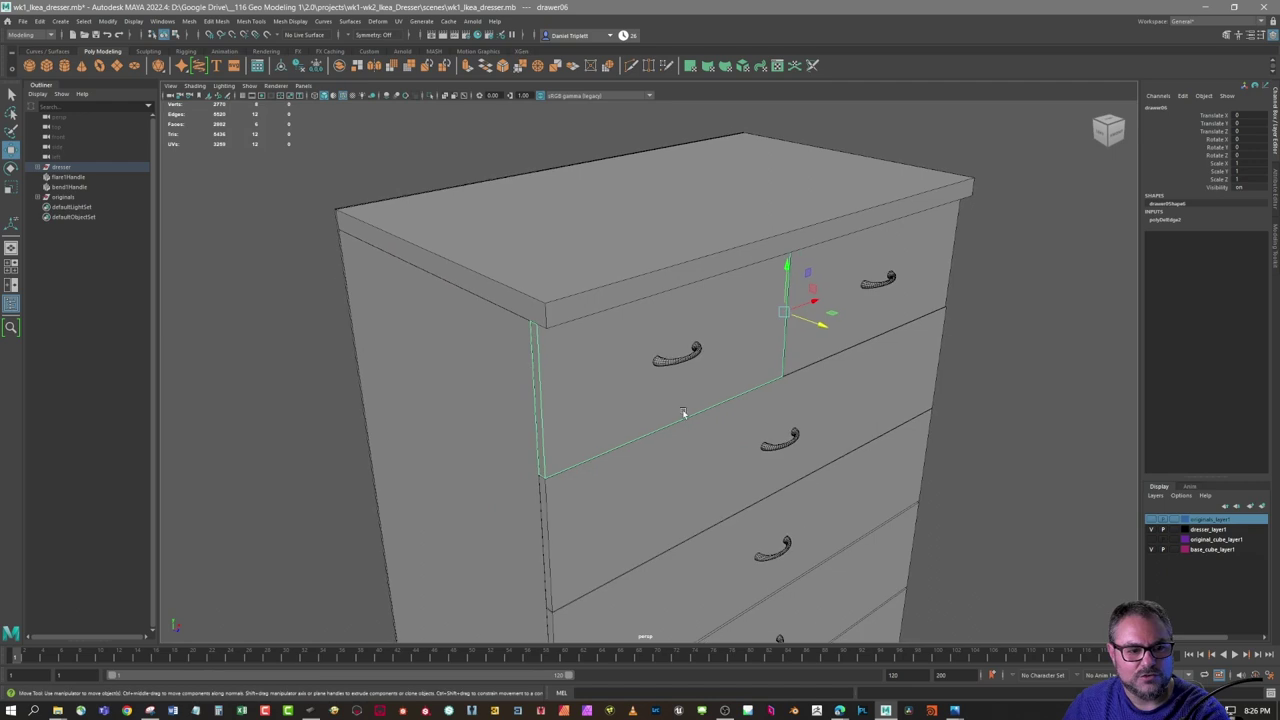
- Examine the dresser's front, underside and hollow interior to see how the separate boards and drawer fronts fit together
{"action": "middle_click_drag", "start_coordinate": [655, 401], "coordinate": [657, 349], "text": "alt"}
{"action": "left_click_drag", "start_coordinate": [662, 395], "coordinate": [652, 340], "text": "alt"}
{"action": "middle_click_drag", "start_coordinate": [698, 387], "coordinate": [685, 344], "text": "alt"}
{"action": "right_click_drag", "start_coordinate": [684, 344], "coordinate": [698, 345], "text": "alt"}
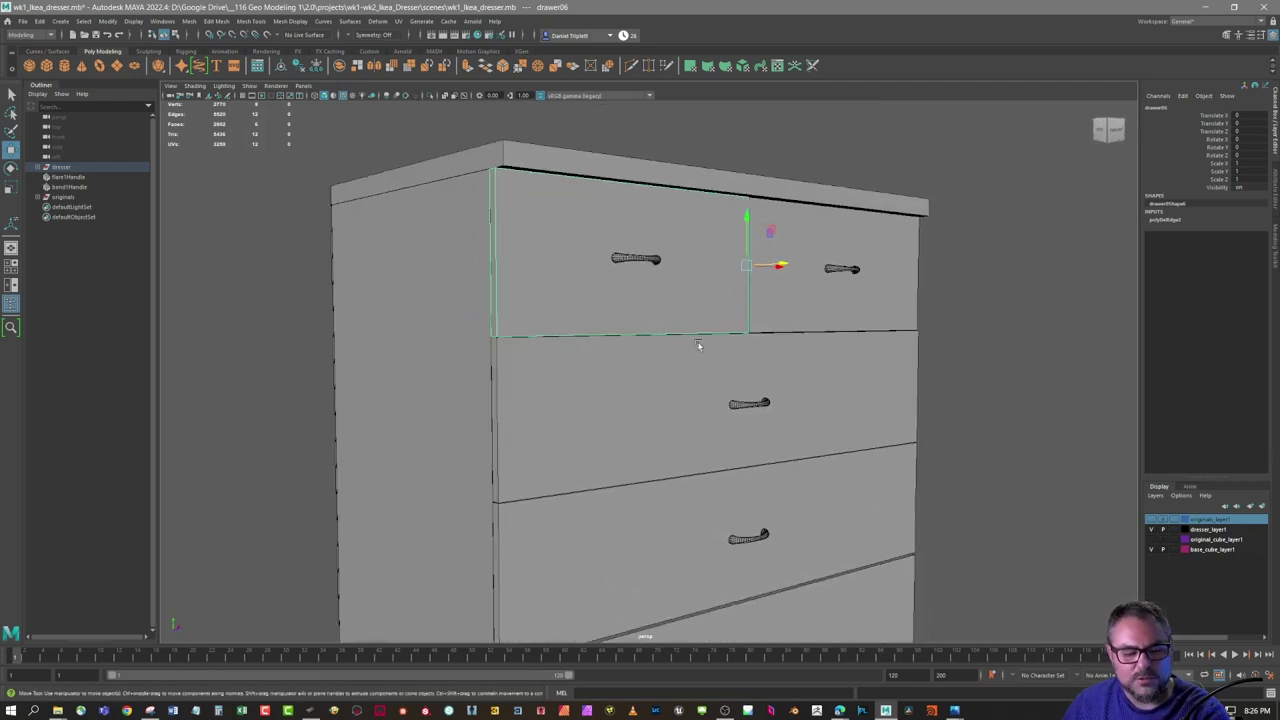
{"action": "left_click_drag", "start_coordinate": [688, 345], "coordinate": [688, 384], "text": "alt"}
{"action": "middle_click_drag", "start_coordinate": [688, 384], "coordinate": [651, 268], "text": "alt"}
{"action": "right_click_drag", "start_coordinate": [651, 268], "coordinate": [545, 345], "text": "alt"}
{"action": "middle_click_drag", "start_coordinate": [600, 335], "coordinate": [640, 440], "text": "alt"}
{"action": "left_click_drag", "start_coordinate": [684, 428], "coordinate": [851, 378], "text": "alt"}
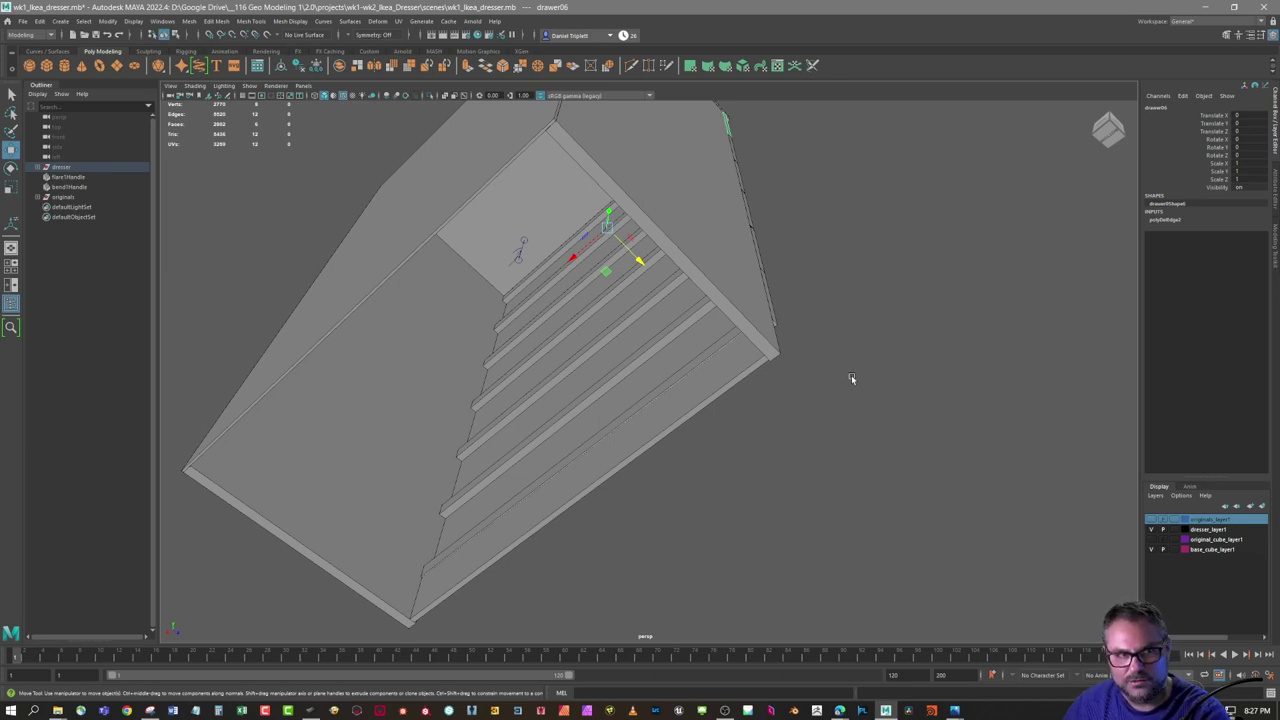
{"action": "left_click_drag", "start_coordinate": [853, 374], "coordinate": [727, 365], "text": "alt"}
{"action": "middle_click_drag", "start_coordinate": [612, 290], "coordinate": [651, 474], "text": "alt"}
{"action": "middle_click_drag", "start_coordinate": [632, 325], "coordinate": [646, 443], "text": "alt"}
{"action": "mouse_move", "coordinate": [643, 360]}
{"action": "left_mouse_down", "text": "alt"}
{"action": "mouse_move", "coordinate": [649, 417]}
{"action": "mouse_move", "coordinate": [626, 397]}
{"action": "left_mouse_up", "text": "alt"}
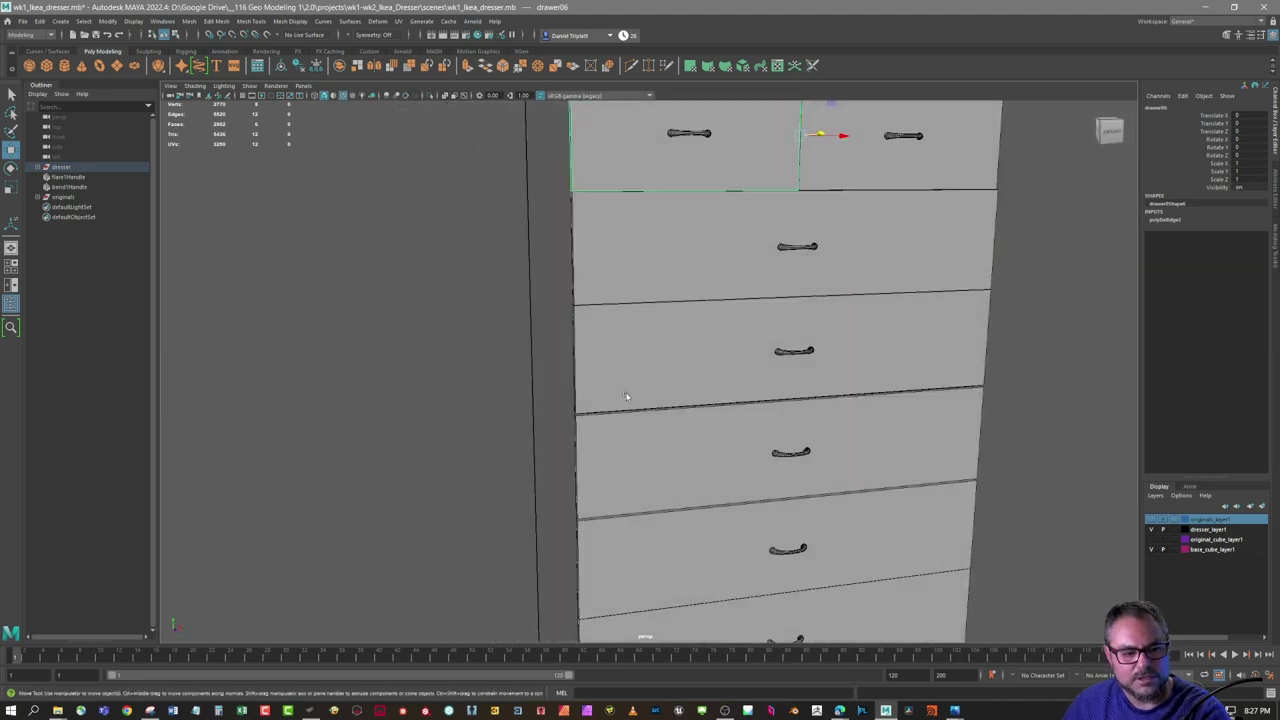
- Frame the whole dresser and check its real-world dimensions in ref_IKEA_dresser.jpg in Photos before returning to Maya
{"action": "middle_click_drag", "start_coordinate": [629, 368], "coordinate": [633, 408], "text": "alt"}
{"action": "right_click_drag", "start_coordinate": [666, 347], "coordinate": [620, 363], "text": "alt"}
{"action": "middle_click_drag", "start_coordinate": [651, 316], "coordinate": [637, 397], "text": "alt"}
{"action": "left_click_drag", "start_coordinate": [640, 325], "coordinate": [909, 437], "text": "alt"}
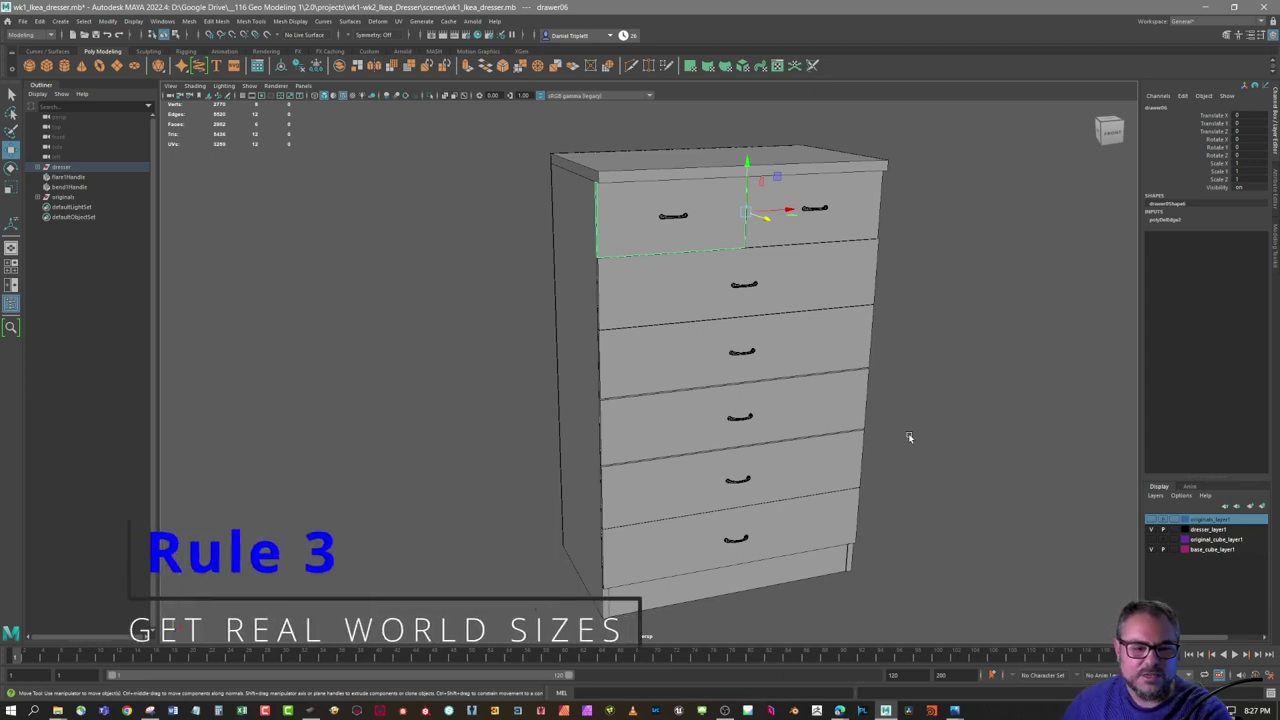
{"action": "mouse_move", "coordinate": [955, 710]}
{"action": "left_click", "coordinate": [1010, 690]}
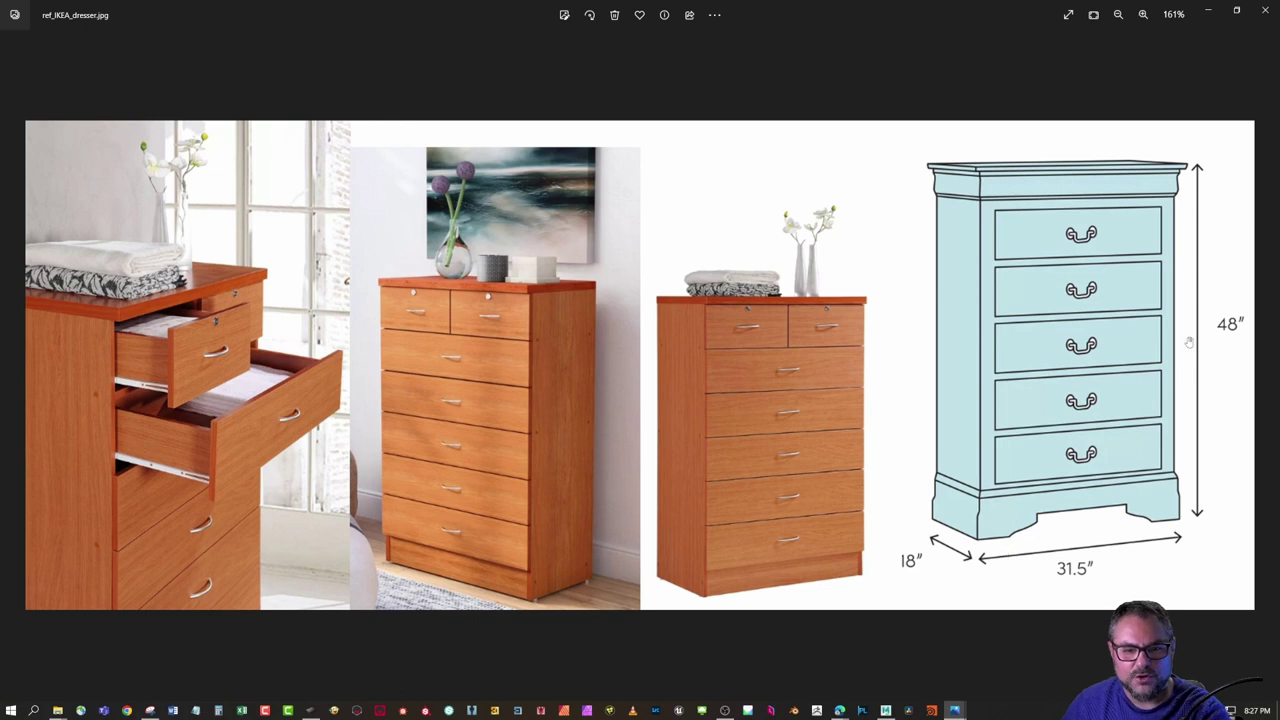
{"action": "left_click", "coordinate": [1211, 14]}
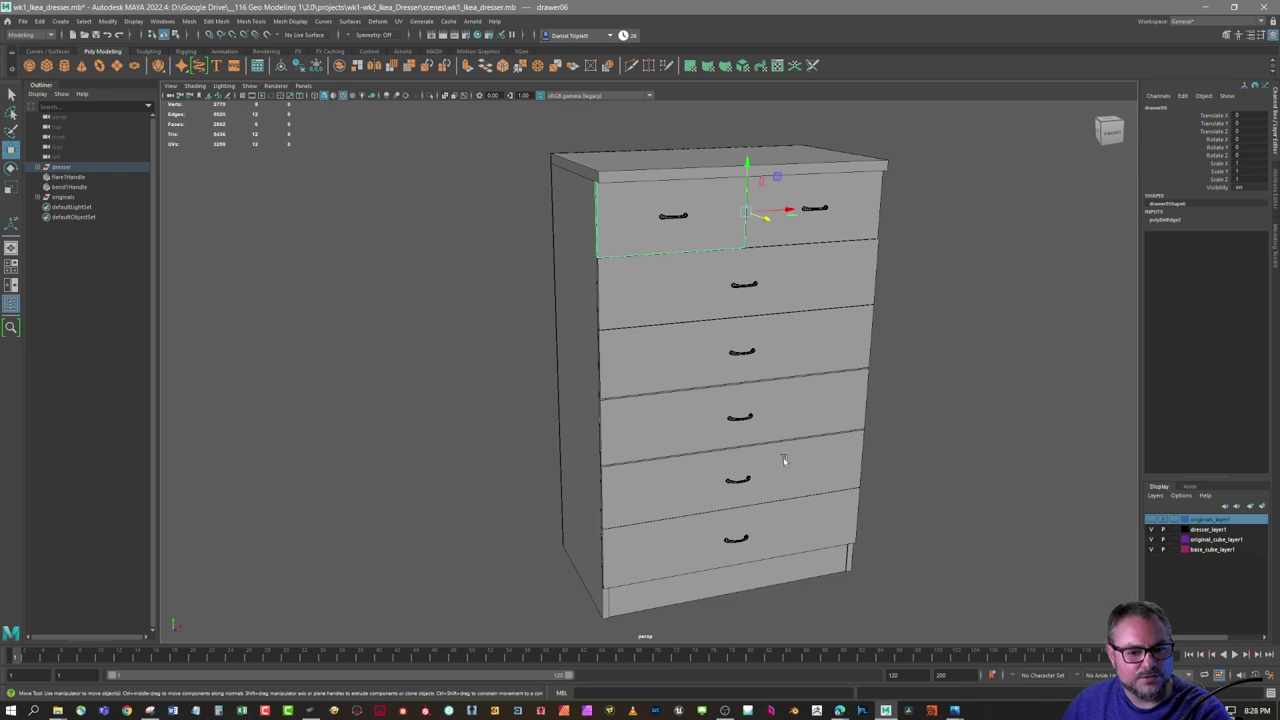
- Select base_cube inside the originals group and move it about 70 units in negative X, clear of the dresser
{"action": "middle_click_drag", "start_coordinate": [559, 405], "coordinate": [570, 402], "text": "alt"}
{"action": "left_click", "coordinate": [42, 198]}
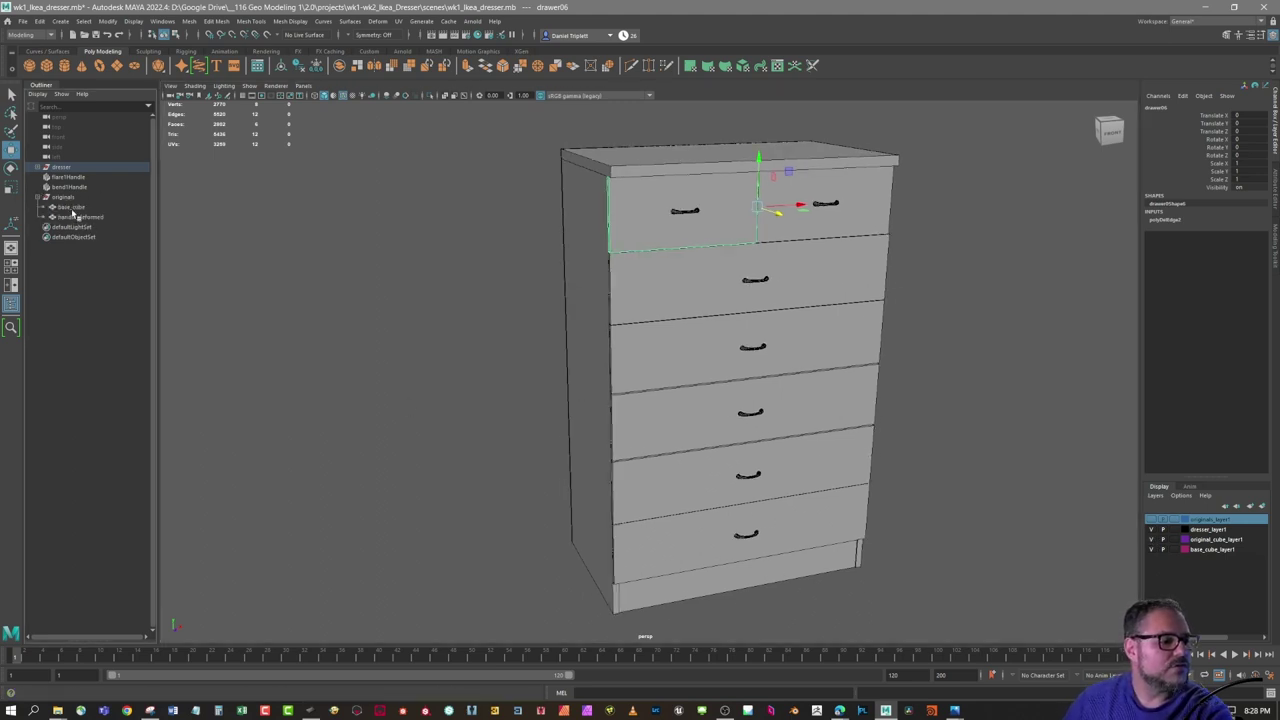
{"action": "left_click", "coordinate": [72, 207]}
{"action": "left_click_drag", "start_coordinate": [762, 371], "coordinate": [551, 382]}
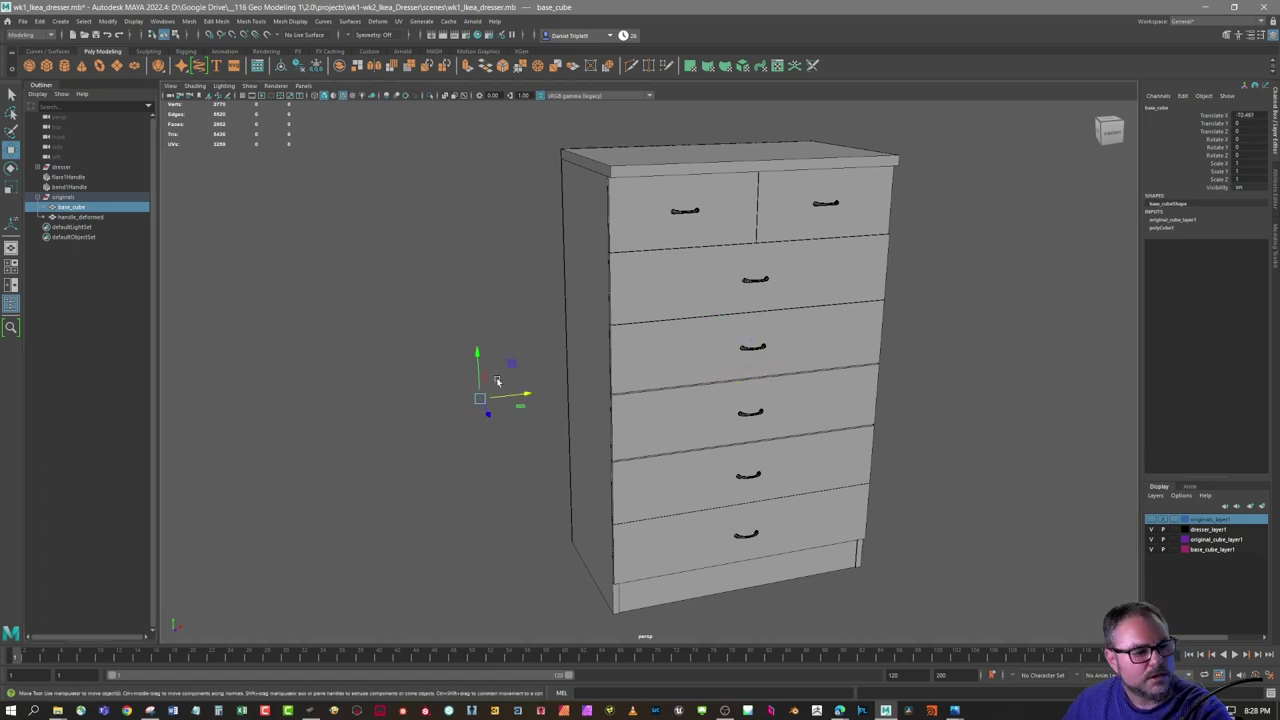
- Make originals_layer1 visible and move the originals group about 34 units in negative X beside the dresser
{"action": "left_click", "coordinate": [62, 198]}
{"action": "key", "text": "shift+h"}
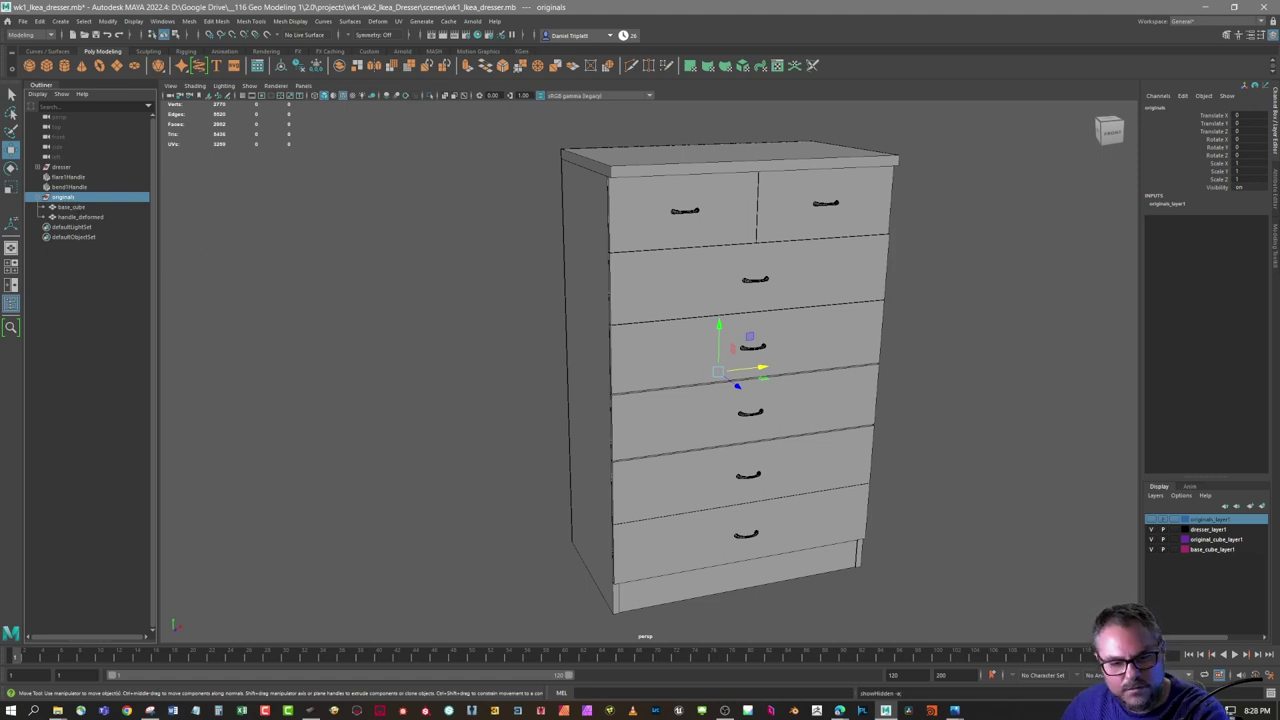
{"action": "left_click", "coordinate": [1152, 521]}
{"action": "middle_click_drag", "start_coordinate": [638, 370], "coordinate": [698, 401], "text": "alt"}
{"action": "left_click_drag", "start_coordinate": [817, 402], "coordinate": [710, 415]}
{"action": "left_click_drag", "start_coordinate": [628, 371], "coordinate": [763, 352], "text": "alt"}
{"action": "middle_click_drag", "start_coordinate": [664, 382], "coordinate": [663, 297], "text": "alt"}
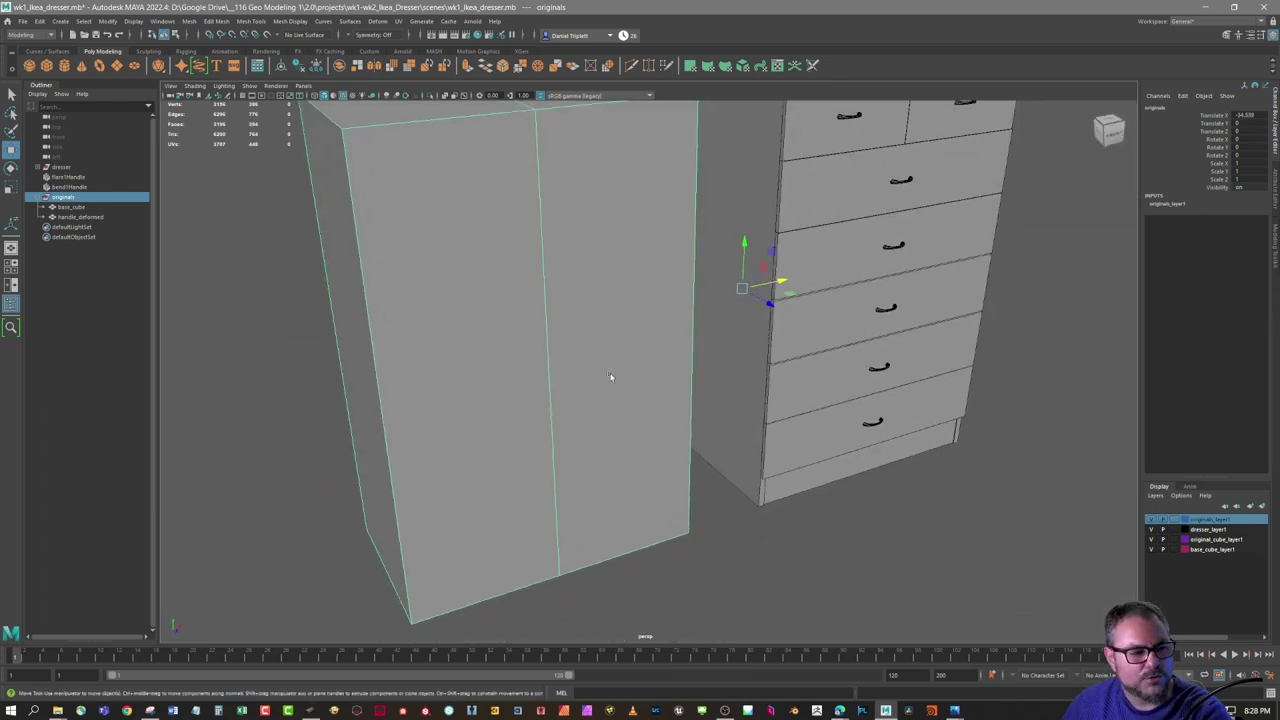
- Select base_cube and open its polyCube1 settings to check the width, height and depth against the dresser
{"action": "left_click", "coordinate": [75, 208]}
{"action": "left_click_drag", "start_coordinate": [706, 334], "coordinate": [768, 390], "text": "alt"}
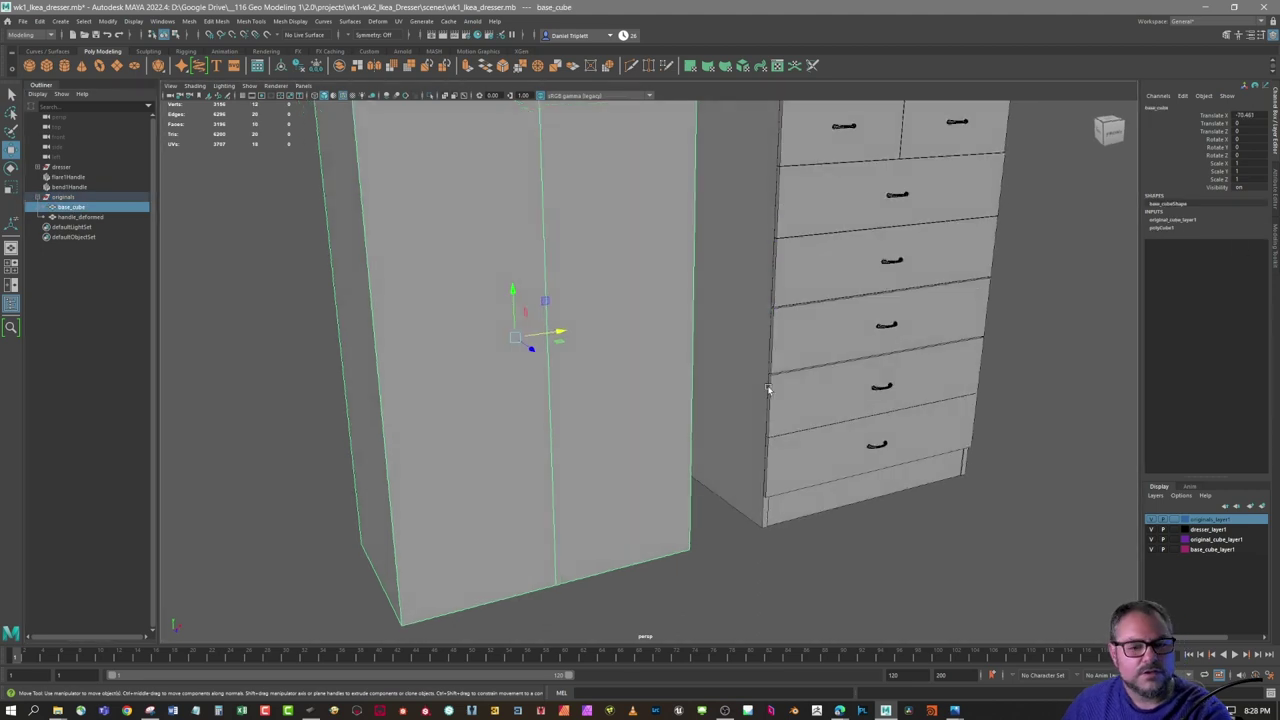
{"action": "left_click", "coordinate": [1163, 228]}
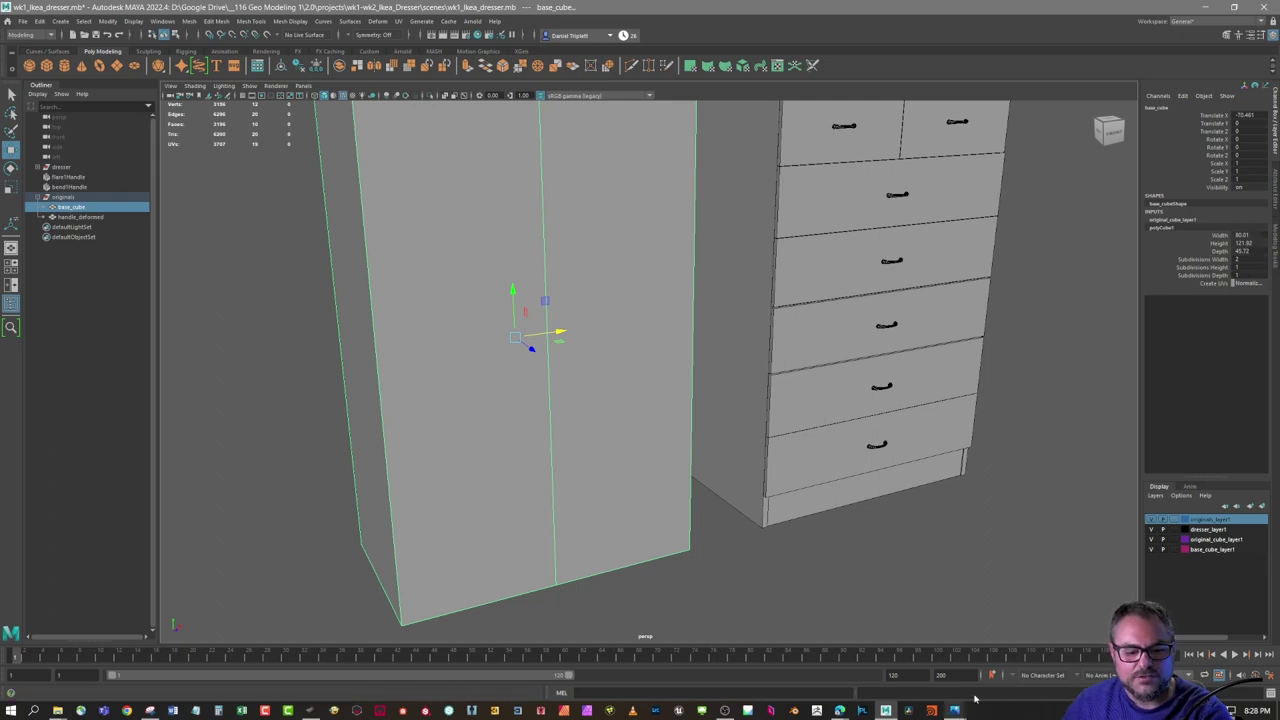
{"action": "middle_click_drag", "start_coordinate": [840, 338], "coordinate": [863, 391], "text": "alt"}
{"action": "right_click_drag", "start_coordinate": [863, 391], "coordinate": [792, 414], "text": "alt"}
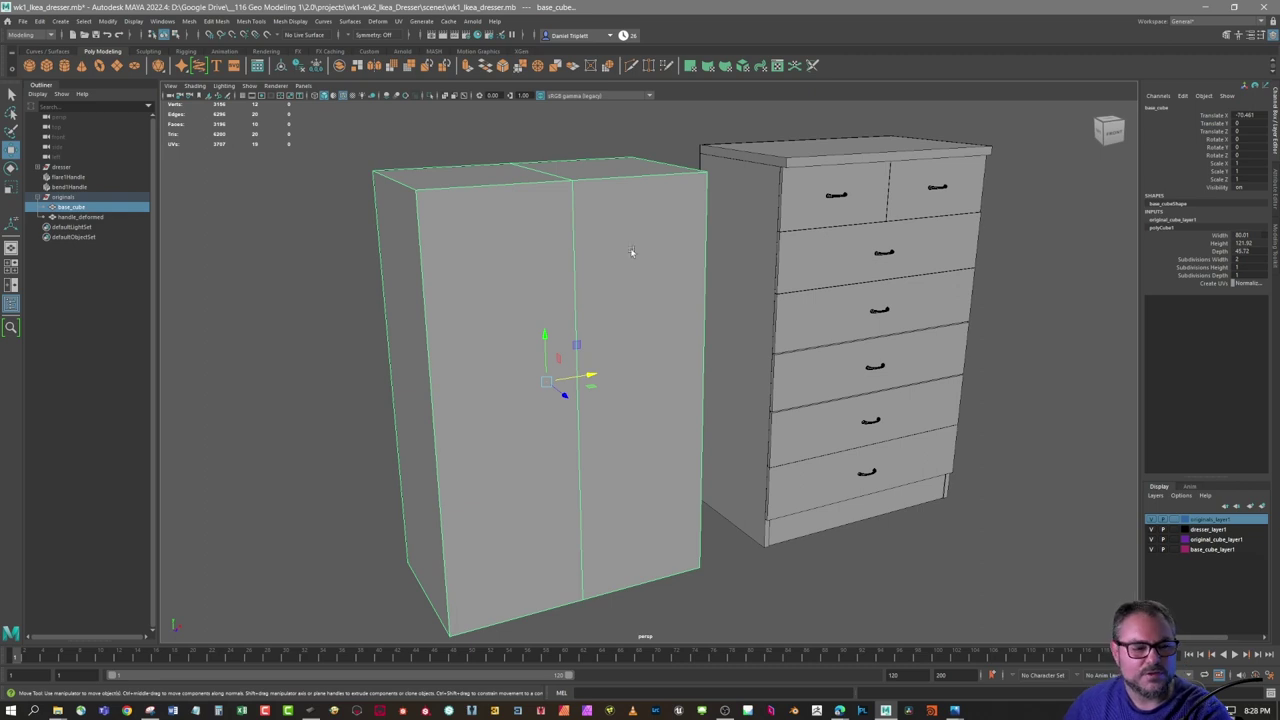
- Examine the base cube's top and front, including its vertical centre division, next to the finished dresser
{"action": "left_click_drag", "start_coordinate": [577, 242], "coordinate": [580, 174], "text": "alt"}
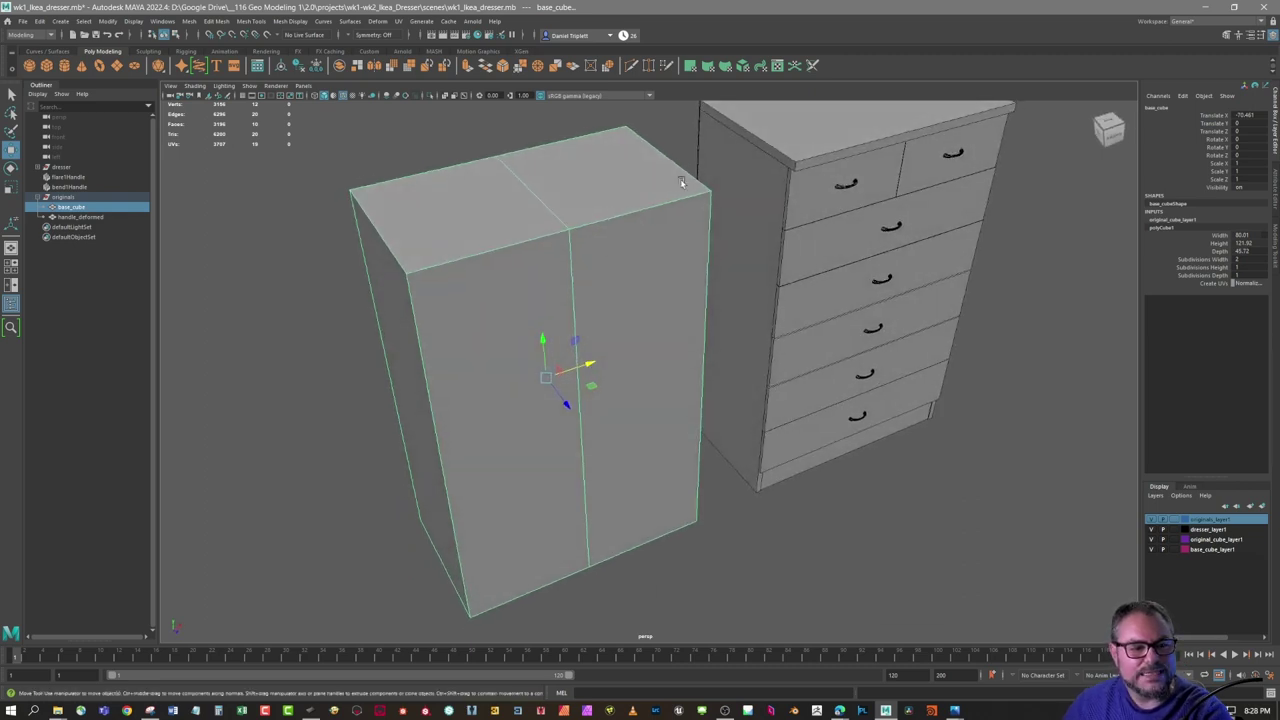
{"action": "left_click_drag", "start_coordinate": [612, 225], "coordinate": [659, 278], "text": "alt"}
{"action": "middle_click_drag", "start_coordinate": [659, 278], "coordinate": [652, 220], "text": "alt"}
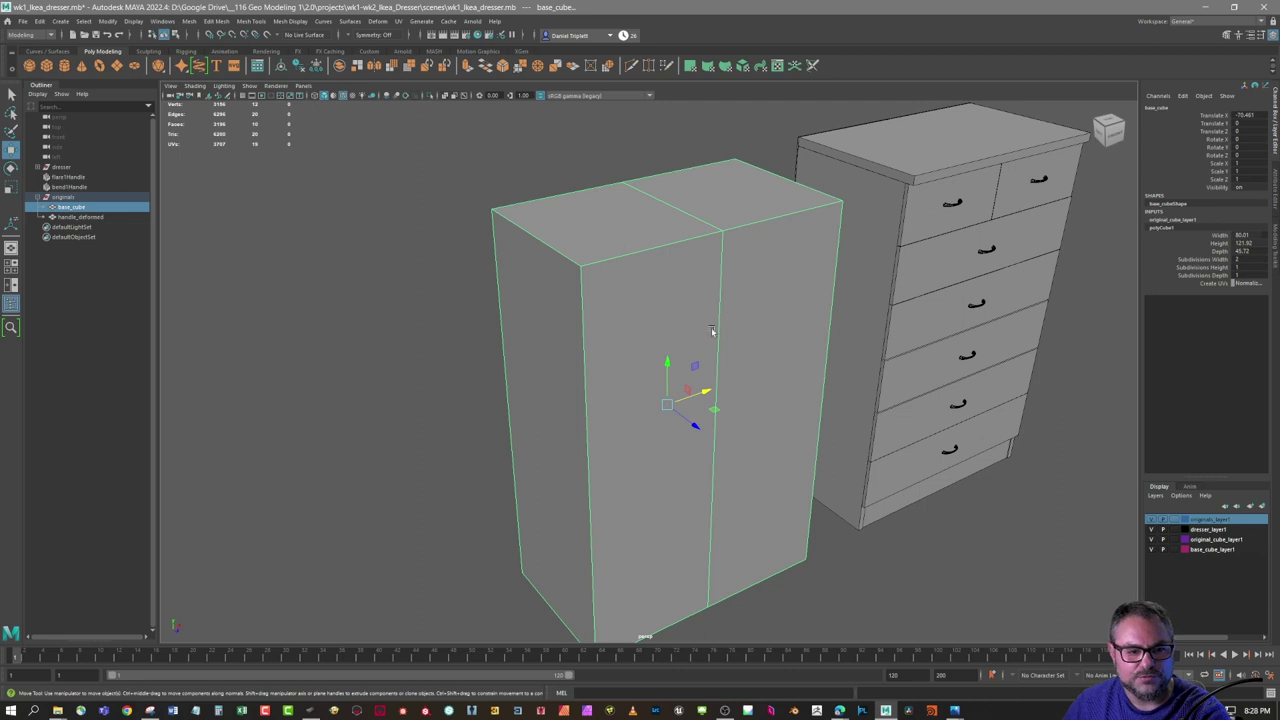
{"action": "mouse_move", "coordinate": [712, 352]}
{"action": "left_mouse_down", "text": "alt"}
{"action": "mouse_move", "coordinate": [708, 334]}
{"action": "mouse_move", "coordinate": [737, 317]}
{"action": "mouse_move", "coordinate": [729, 304]}
{"action": "left_mouse_up", "text": "alt"}
{"action": "left_click_drag", "start_coordinate": [764, 334], "coordinate": [734, 296], "text": "alt"}
{"action": "middle_click_drag", "start_coordinate": [734, 296], "coordinate": [764, 376], "text": "alt"}
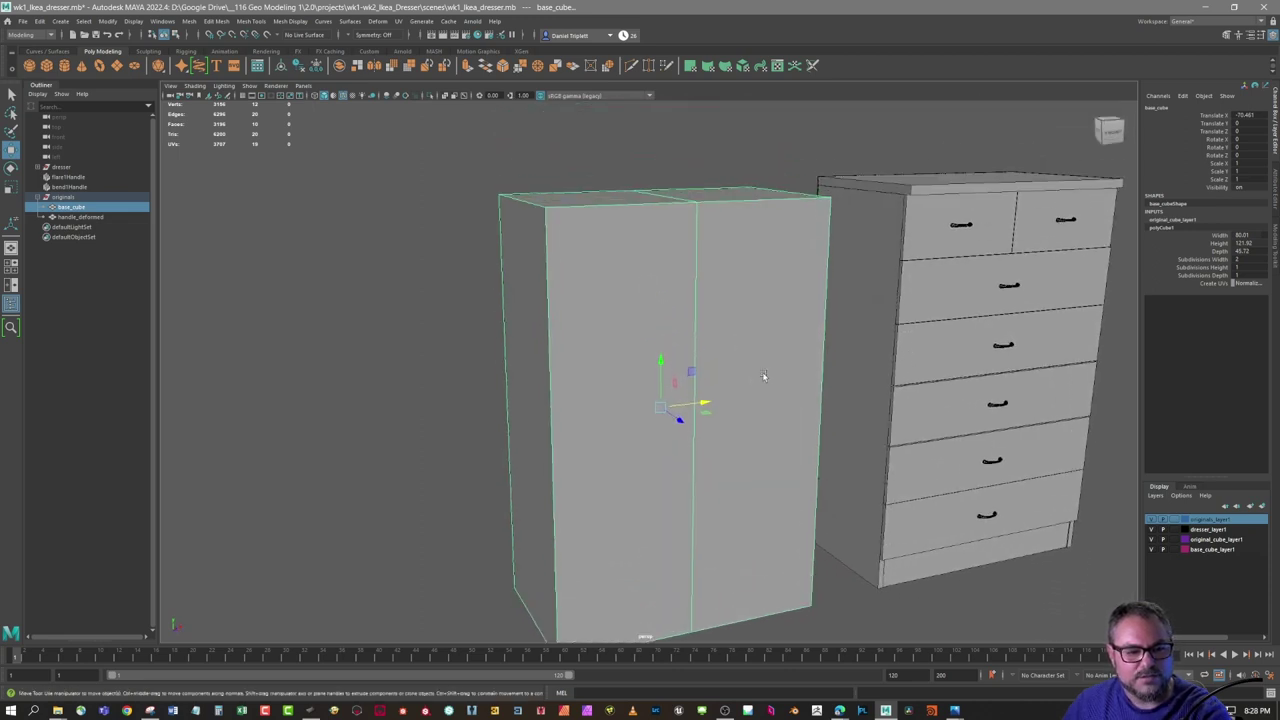
{"action": "left_click_drag", "start_coordinate": [697, 281], "coordinate": [726, 289], "text": "alt"}
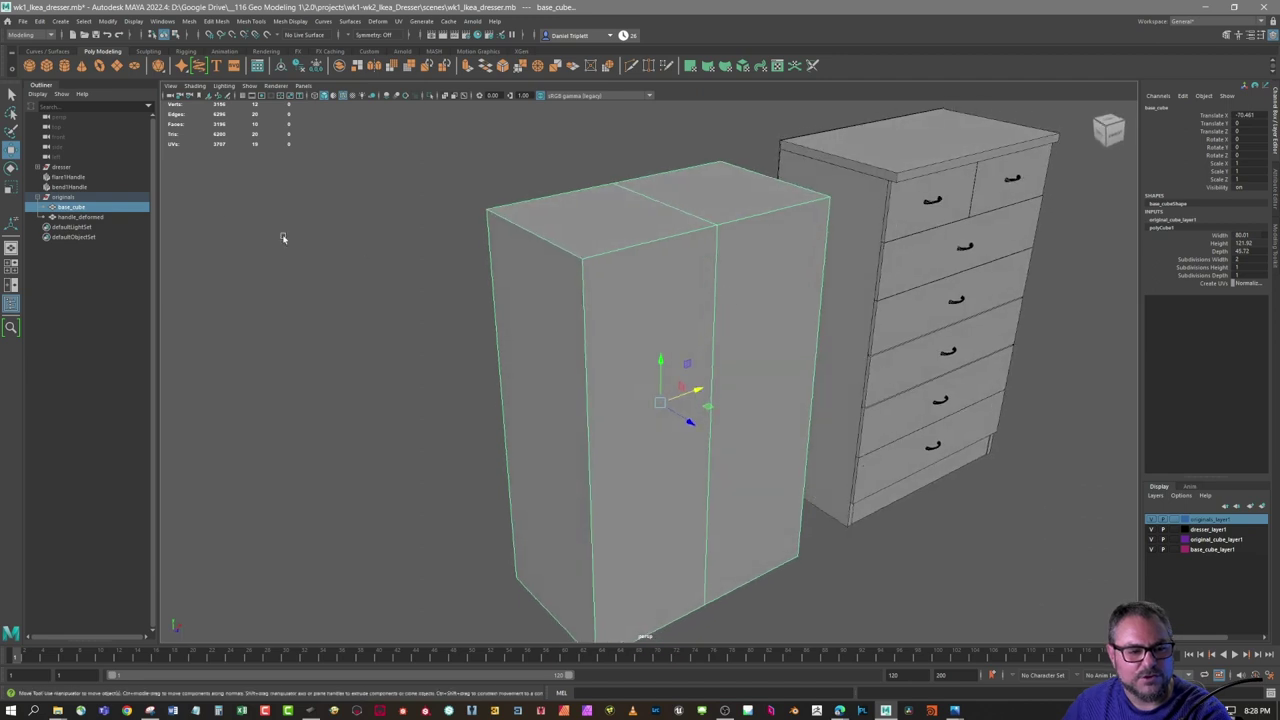
- Create a polygon cube beside the base cube and scale it into a thin upright board, about 125 in Y and 35 in Z
{"action": "left_click", "coordinate": [48, 68]}
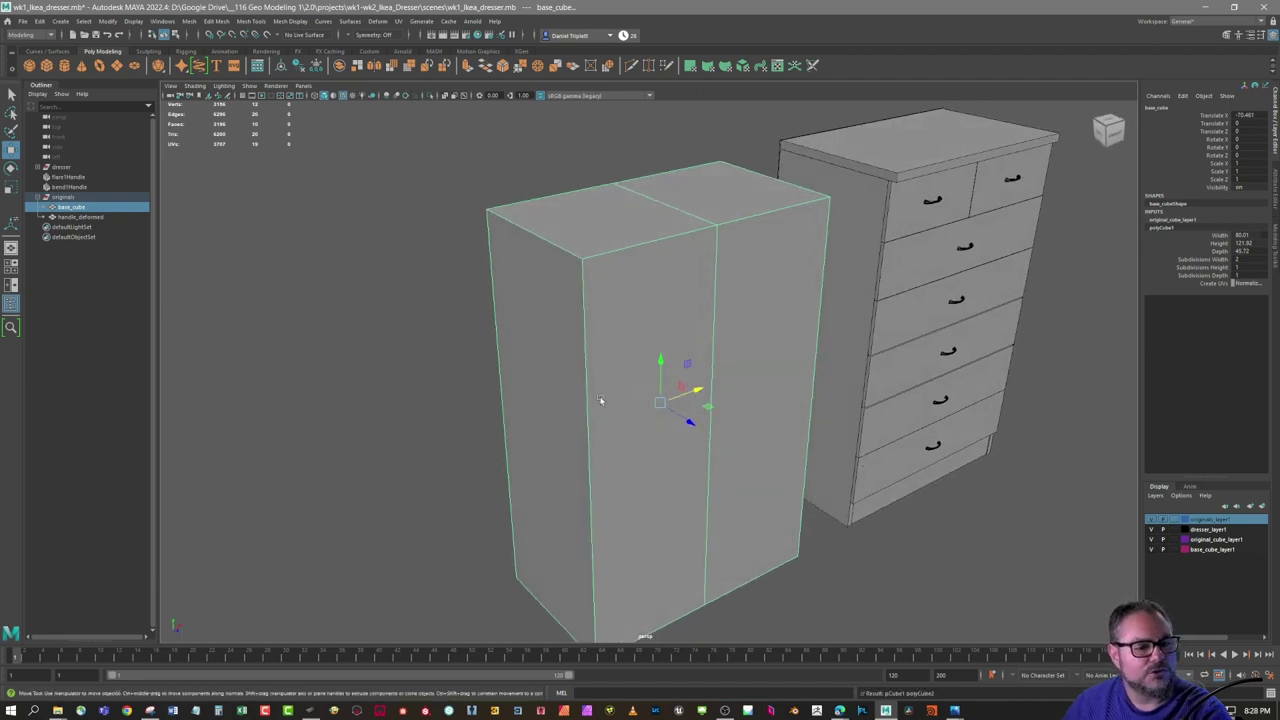
{"action": "left_click_drag", "start_coordinate": [928, 306], "coordinate": [545, 456]}
{"action": "key", "text": "r"}
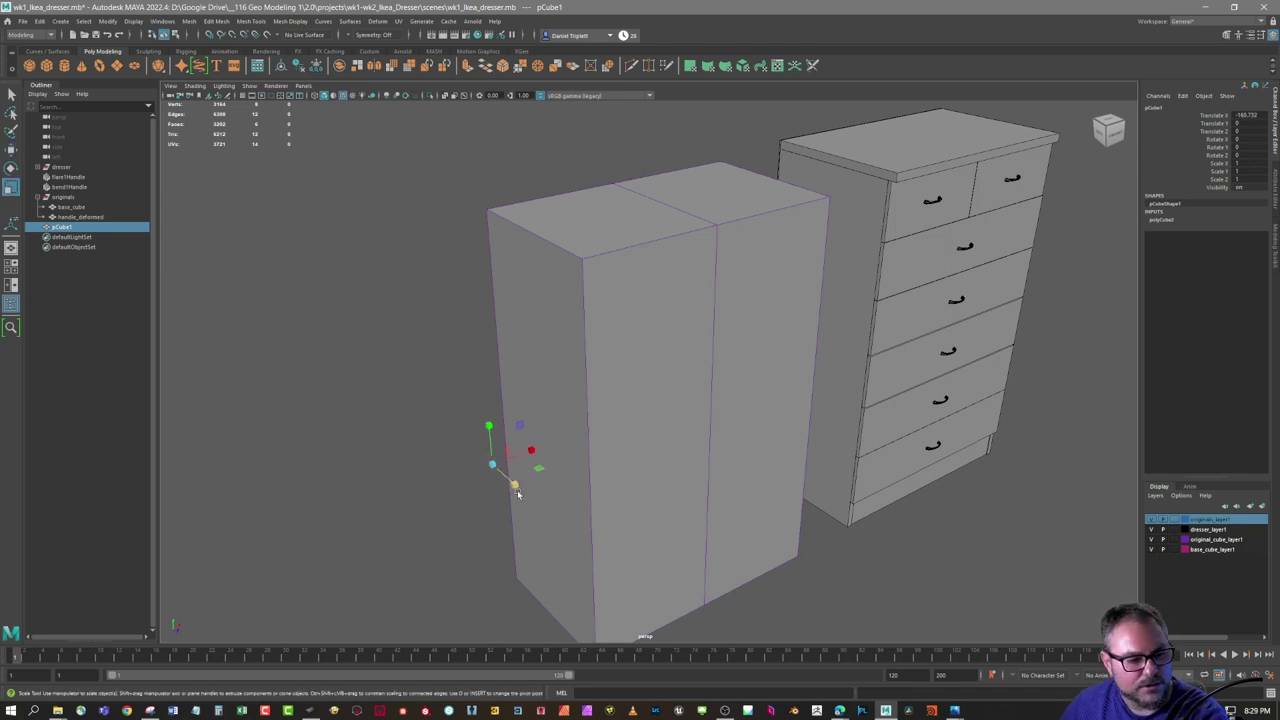
{"action": "left_click_drag", "start_coordinate": [516, 486], "coordinate": [576, 441]}
{"action": "mouse_move", "coordinate": [490, 427]}
{"action": "left_mouse_down"}
{"action": "mouse_move", "coordinate": [457, 100]}
{"action": "mouse_move", "coordinate": [508, 399]}
{"action": "mouse_move", "coordinate": [451, 86]}
{"action": "mouse_move", "coordinate": [489, 427]}
{"action": "mouse_move", "coordinate": [489, 400]}
{"action": "mouse_move", "coordinate": [489, 416]}
{"action": "left_mouse_up"}
{"action": "left_click_drag", "start_coordinate": [514, 486], "coordinate": [548, 520]}
{"action": "key", "text": "w"}
{"action": "left_click_drag", "start_coordinate": [536, 440], "coordinate": [586, 431]}
- Compare the thin board with the base cube's side, then move it outward to about -169 in X
{"action": "middle_click_drag", "start_coordinate": [662, 299], "coordinate": [675, 268], "text": "alt"}
{"action": "left_click_drag", "start_coordinate": [742, 495], "coordinate": [643, 525], "text": "alt"}
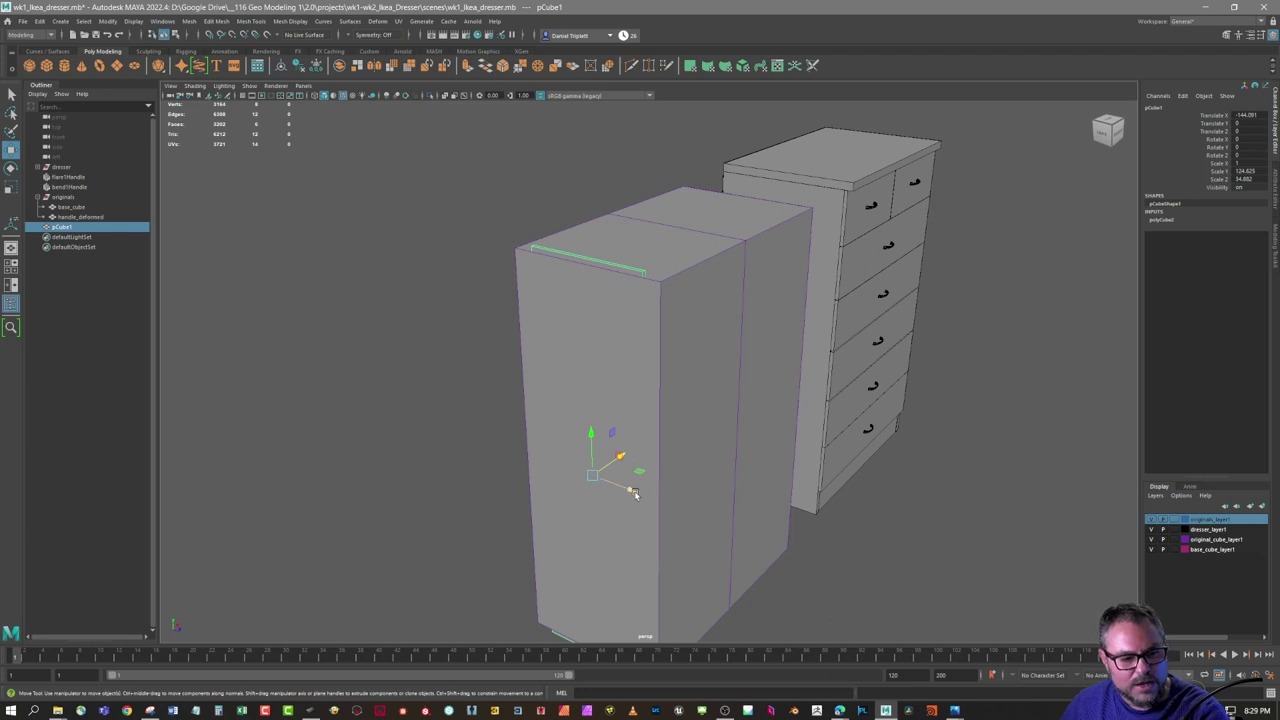
{"action": "left_click_drag", "start_coordinate": [722, 487], "coordinate": [646, 464], "text": "alt"}
{"action": "middle_click_drag", "start_coordinate": [646, 464], "coordinate": [662, 448], "text": "alt"}
{"action": "left_click_drag", "start_coordinate": [620, 427], "coordinate": [535, 442]}
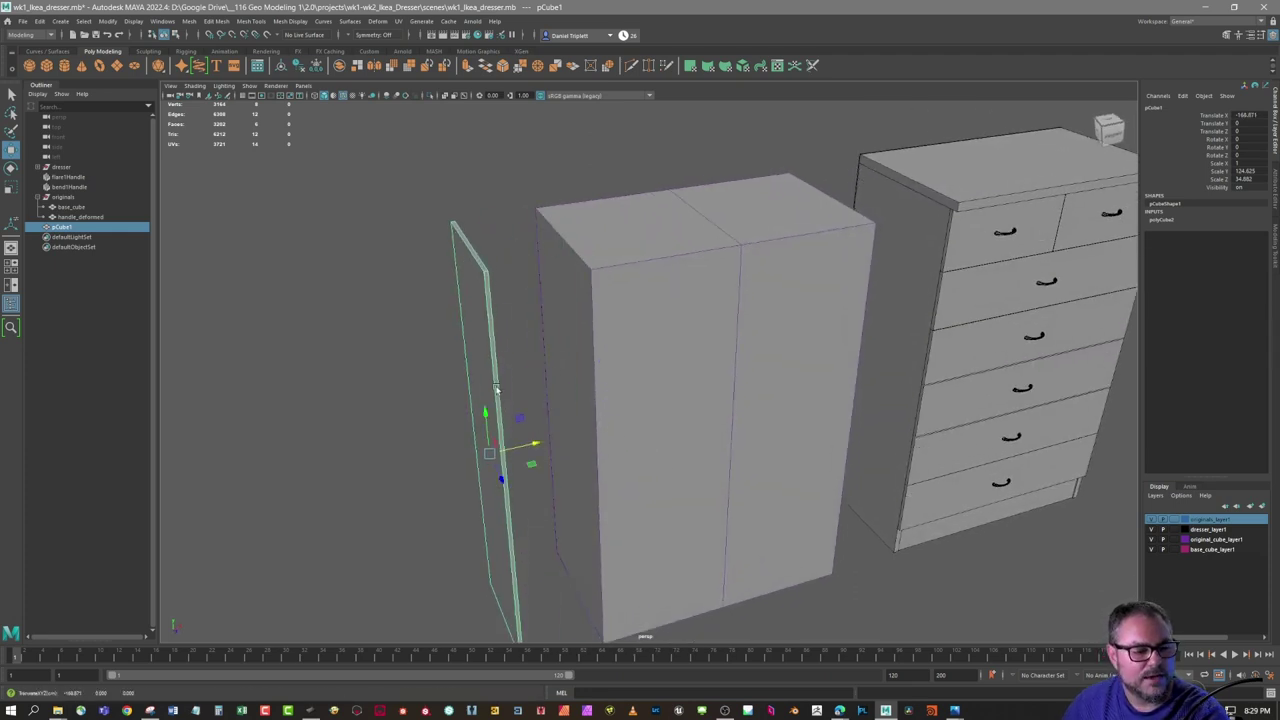
- Discard the thin trial board and reselect the base cube next to the dresser
{"action": "left_click", "coordinate": [815, 330]}
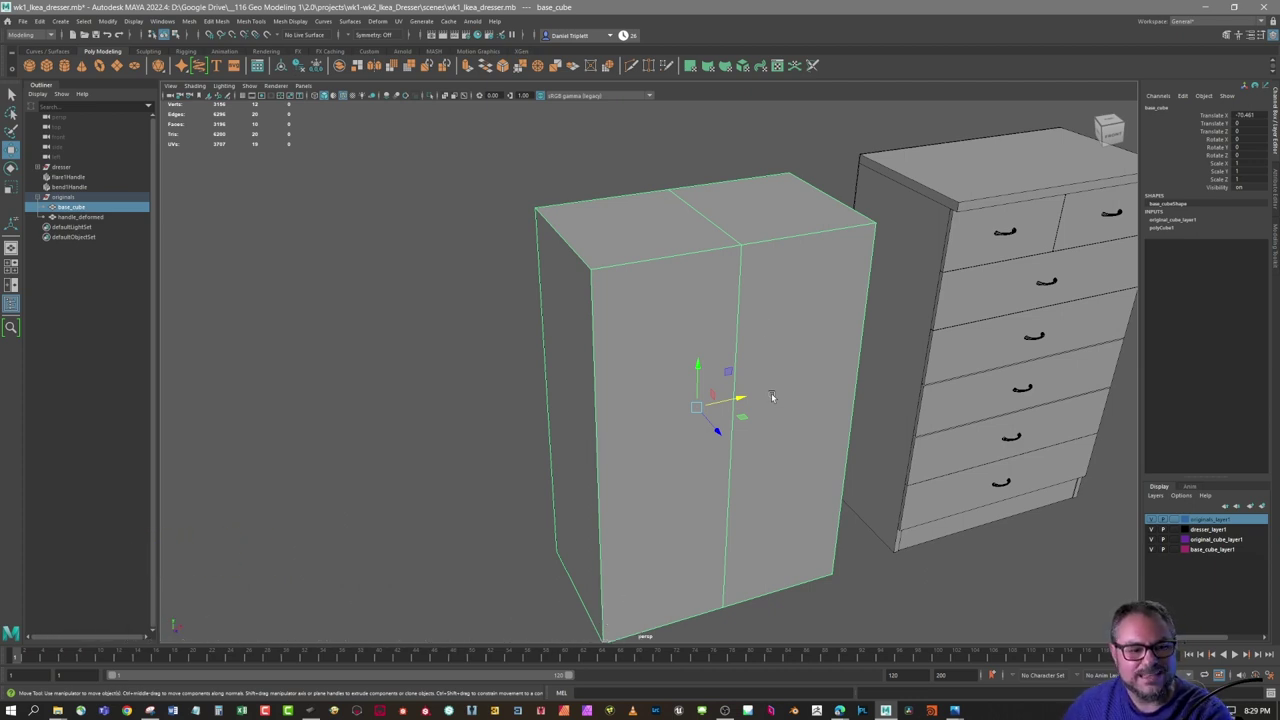
{"action": "middle_click_drag", "start_coordinate": [852, 308], "coordinate": [786, 306], "text": "alt"}
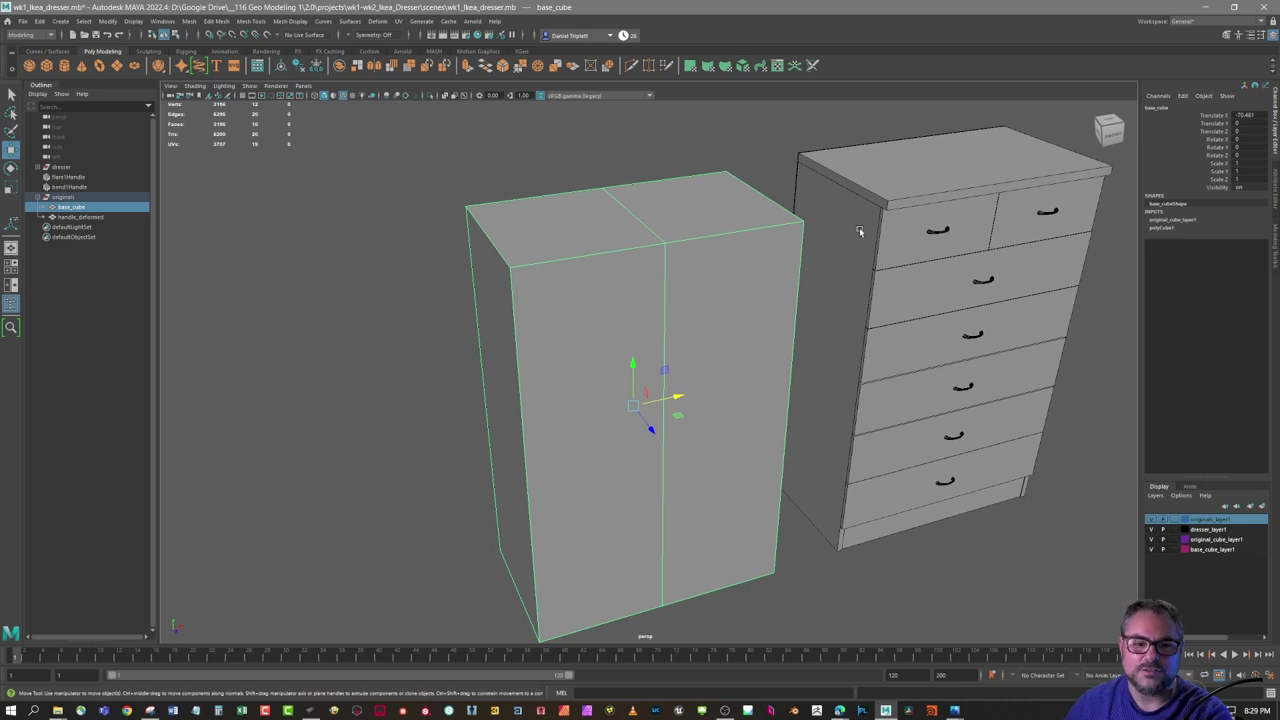
{"action": "middle_click_drag", "start_coordinate": [862, 260], "coordinate": [846, 247], "text": "alt"}
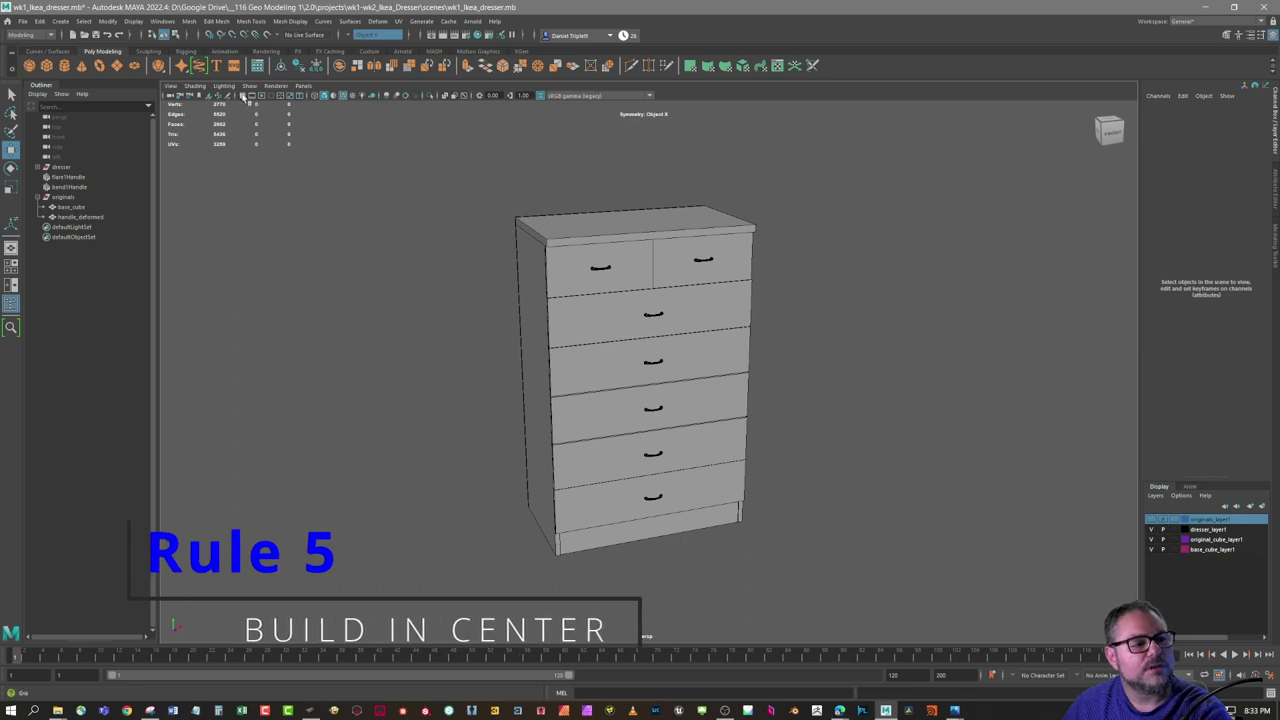
- Turn on the viewport grid and examine how the dresser sits relative to the scene's centre
{"action": "left_click", "coordinate": [242, 96]}
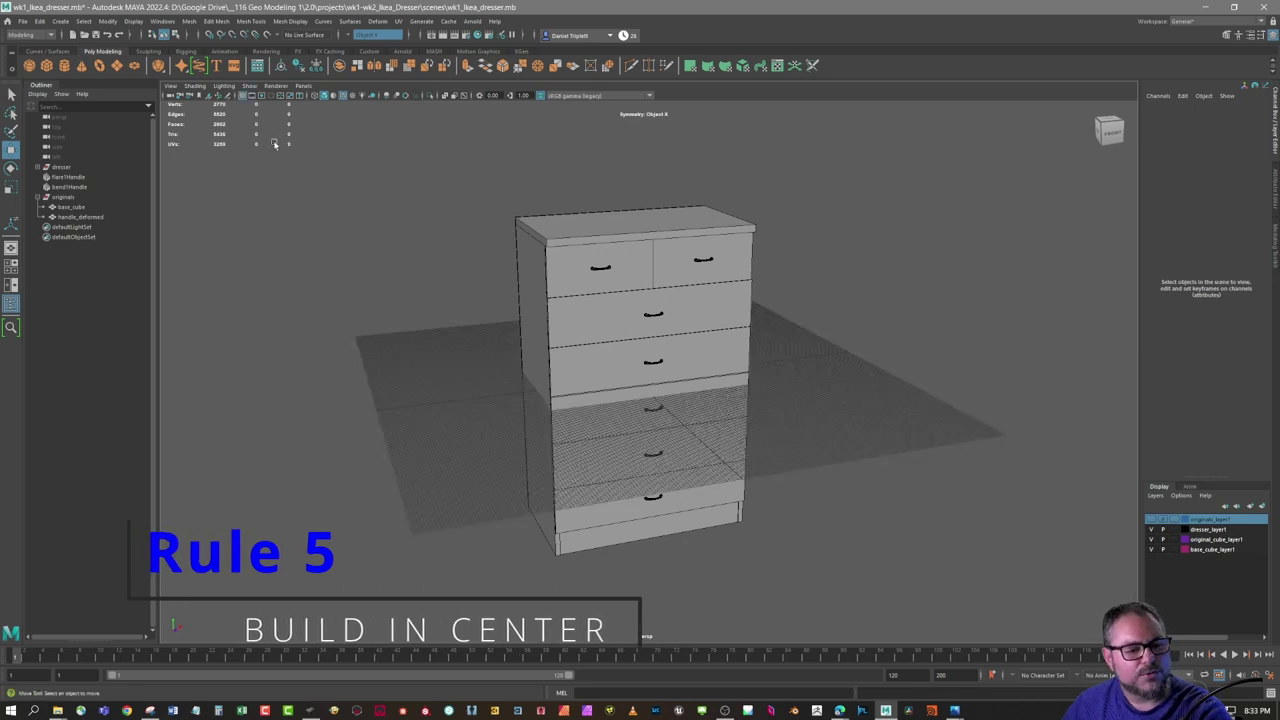
{"action": "mouse_move", "coordinate": [699, 433]}
{"action": "left_mouse_down", "text": "alt"}
{"action": "mouse_move", "coordinate": [686, 457]}
{"action": "mouse_move", "coordinate": [686, 445]}
{"action": "left_mouse_up", "text": "alt"}
{"action": "middle_click_drag", "start_coordinate": [686, 445], "coordinate": [723, 432], "text": "alt"}
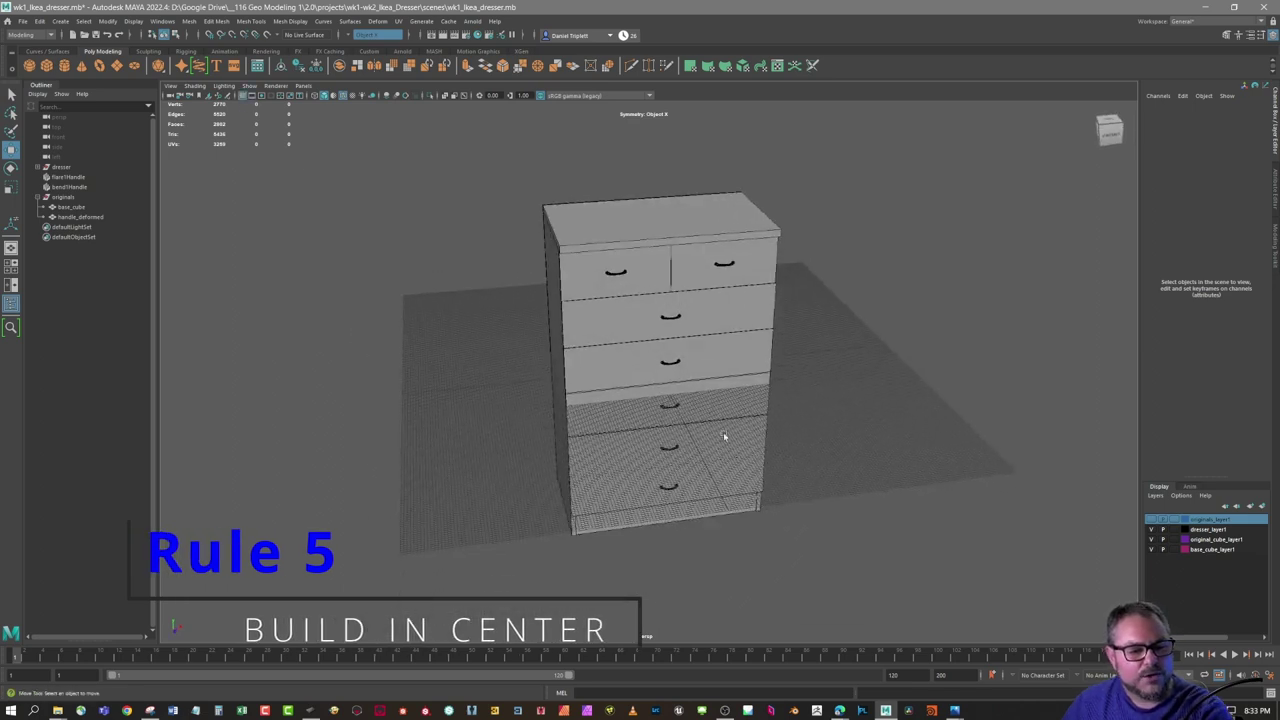
{"action": "right_click_drag", "start_coordinate": [723, 432], "coordinate": [748, 437], "text": "alt"}
{"action": "left_click_drag", "start_coordinate": [698, 418], "coordinate": [695, 431], "text": "alt"}
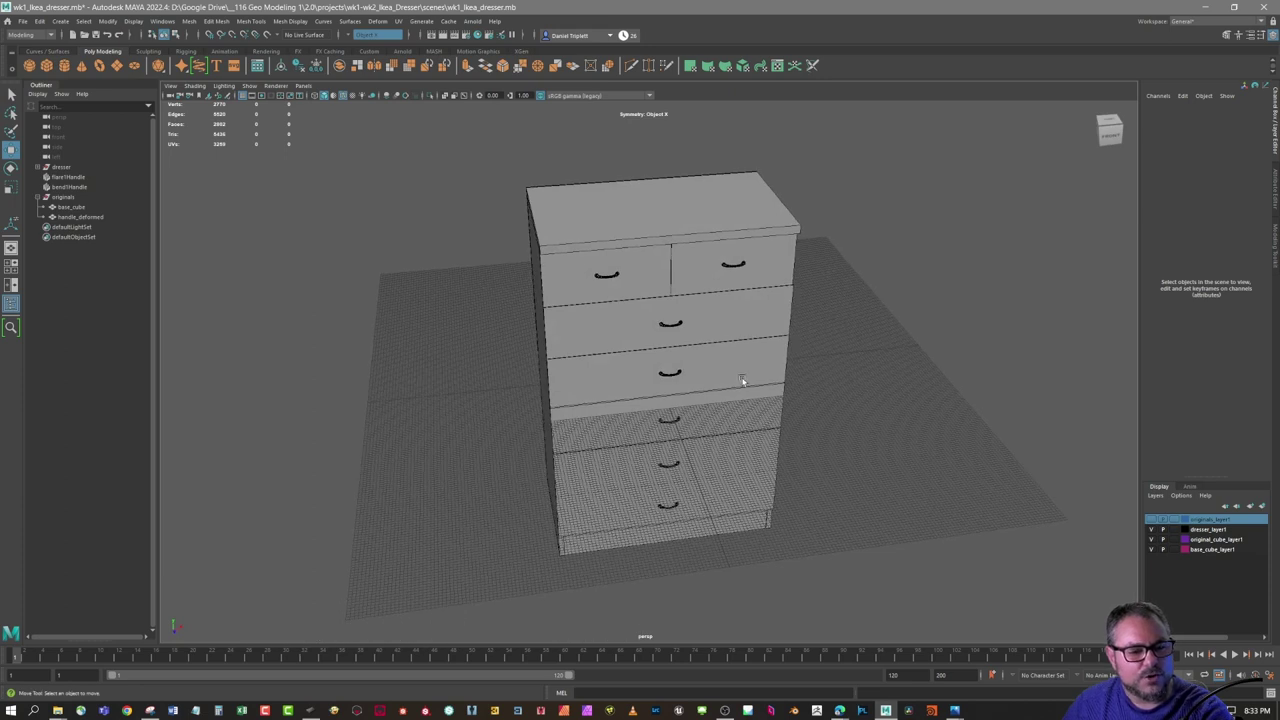
{"action": "left_click_drag", "start_coordinate": [679, 470], "coordinate": [666, 444], "text": "alt"}
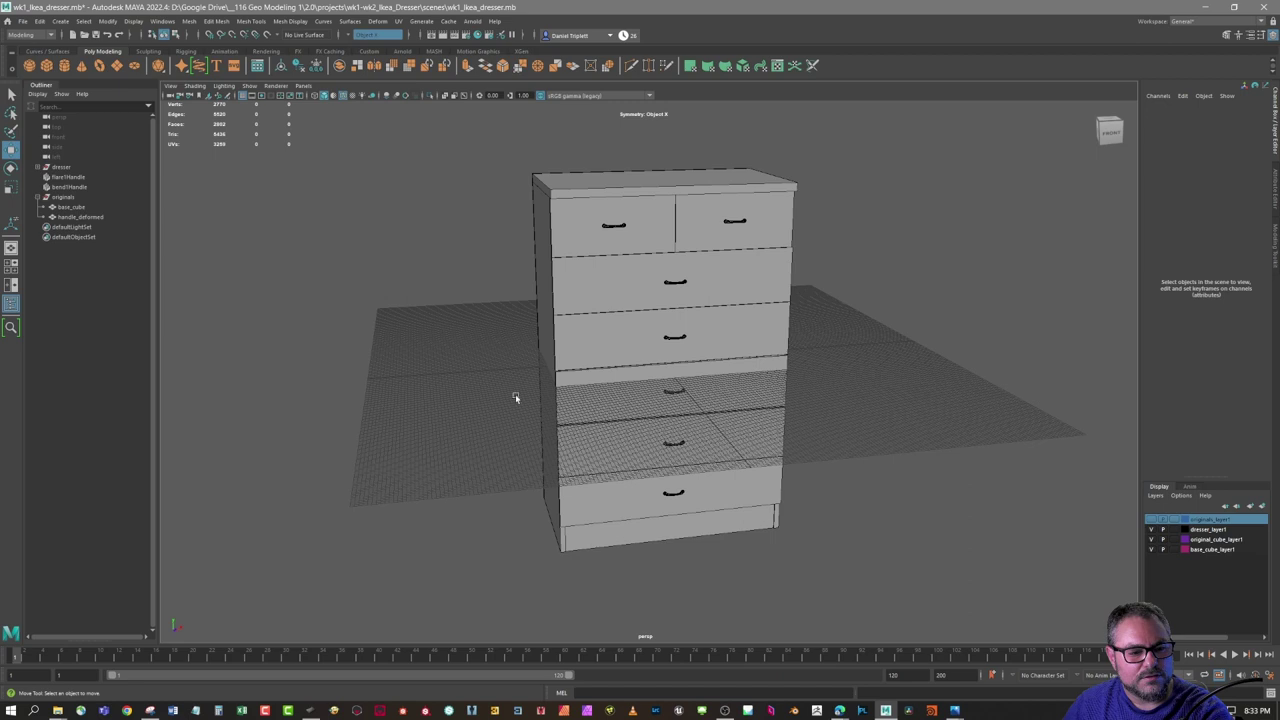
{"action": "left_click_drag", "start_coordinate": [705, 409], "coordinate": [731, 425], "text": "alt"}
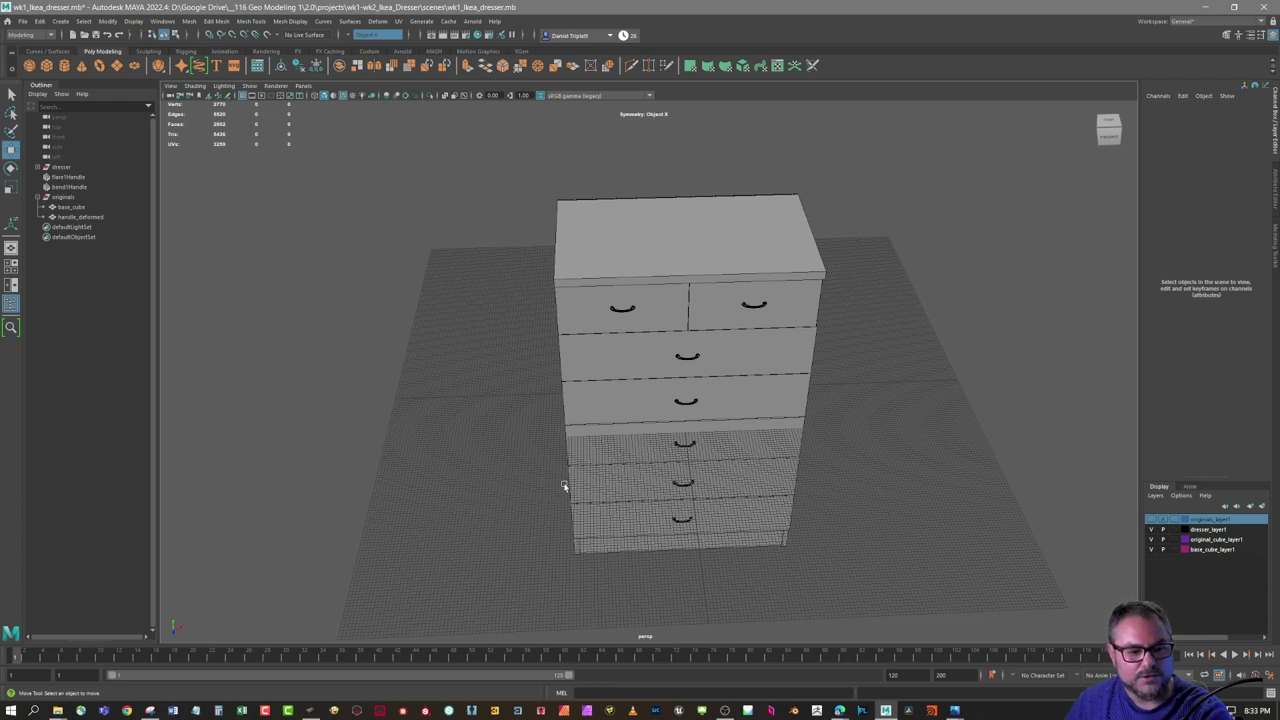
- Select the dresser's top board and check that its pivot lines up with the centre of the grid
{"action": "left_click_drag", "start_coordinate": [758, 511], "coordinate": [643, 491], "text": "alt"}
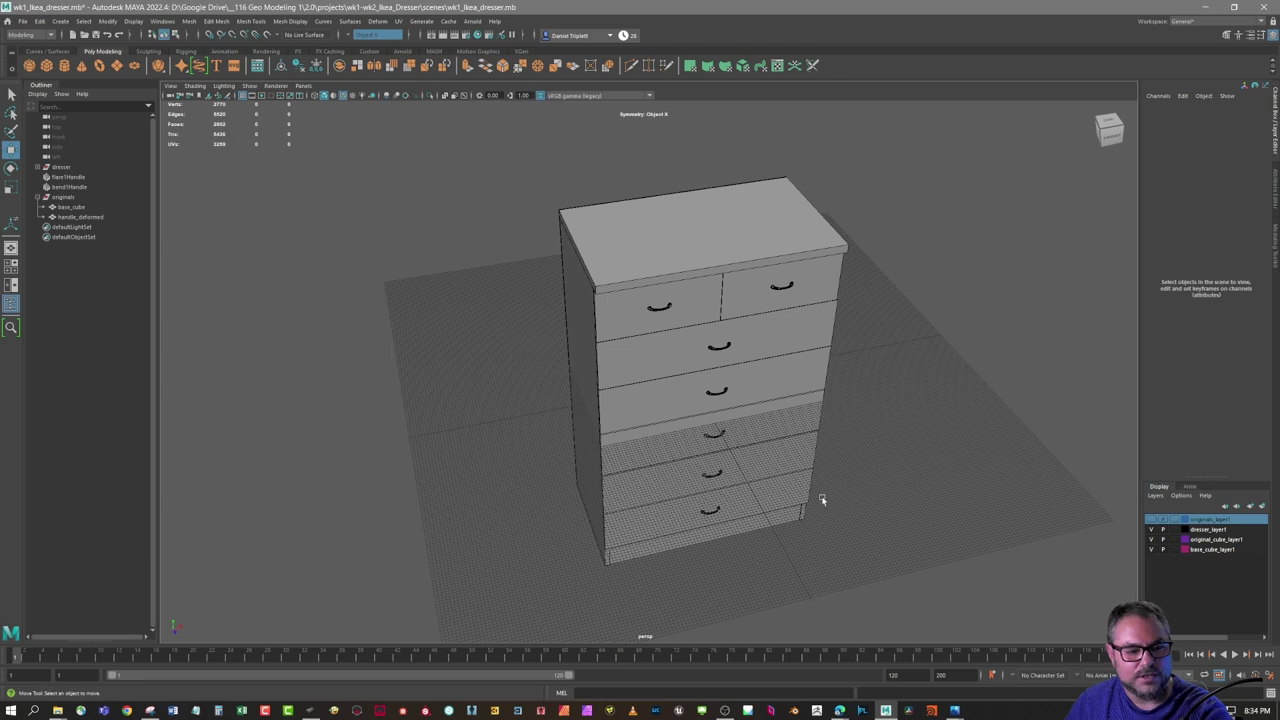
{"action": "middle_click_drag", "start_coordinate": [823, 500], "coordinate": [797, 495], "text": "alt"}
{"action": "middle_click_drag", "start_coordinate": [710, 498], "coordinate": [758, 442], "text": "alt"}
{"action": "left_click_drag", "start_coordinate": [758, 443], "coordinate": [721, 253], "text": "alt"}
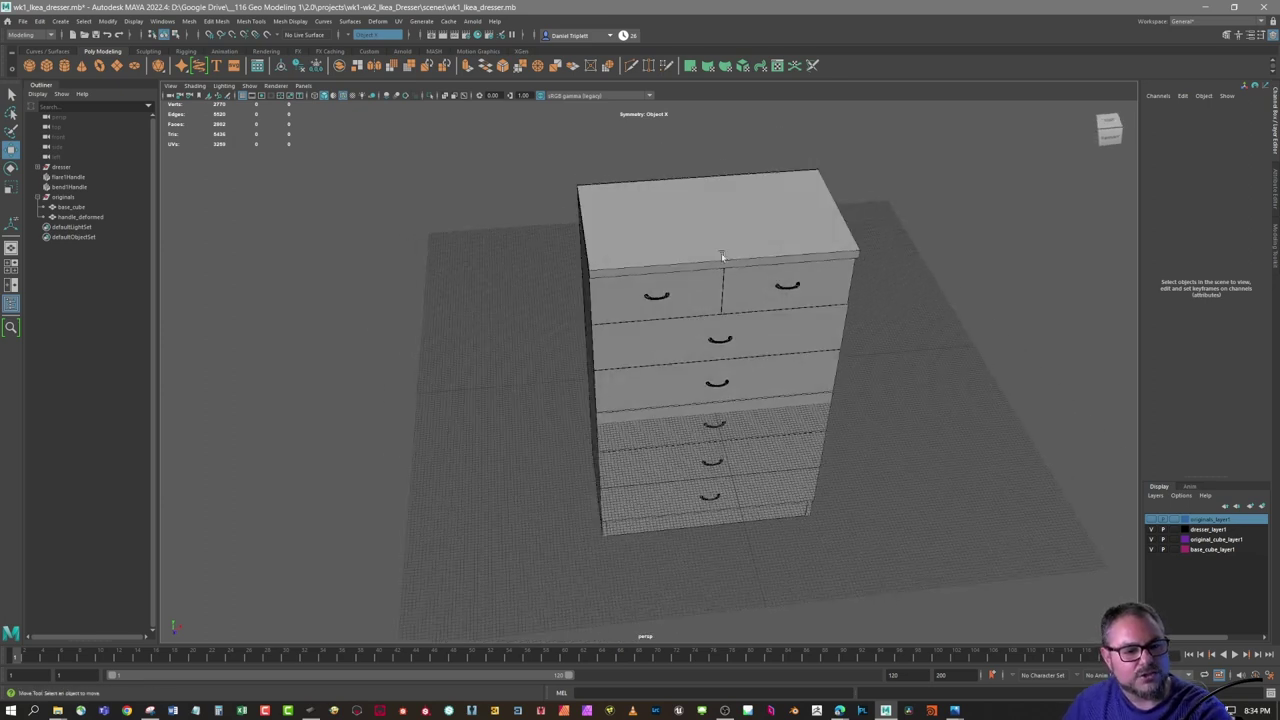
{"action": "left_click", "coordinate": [723, 258]}
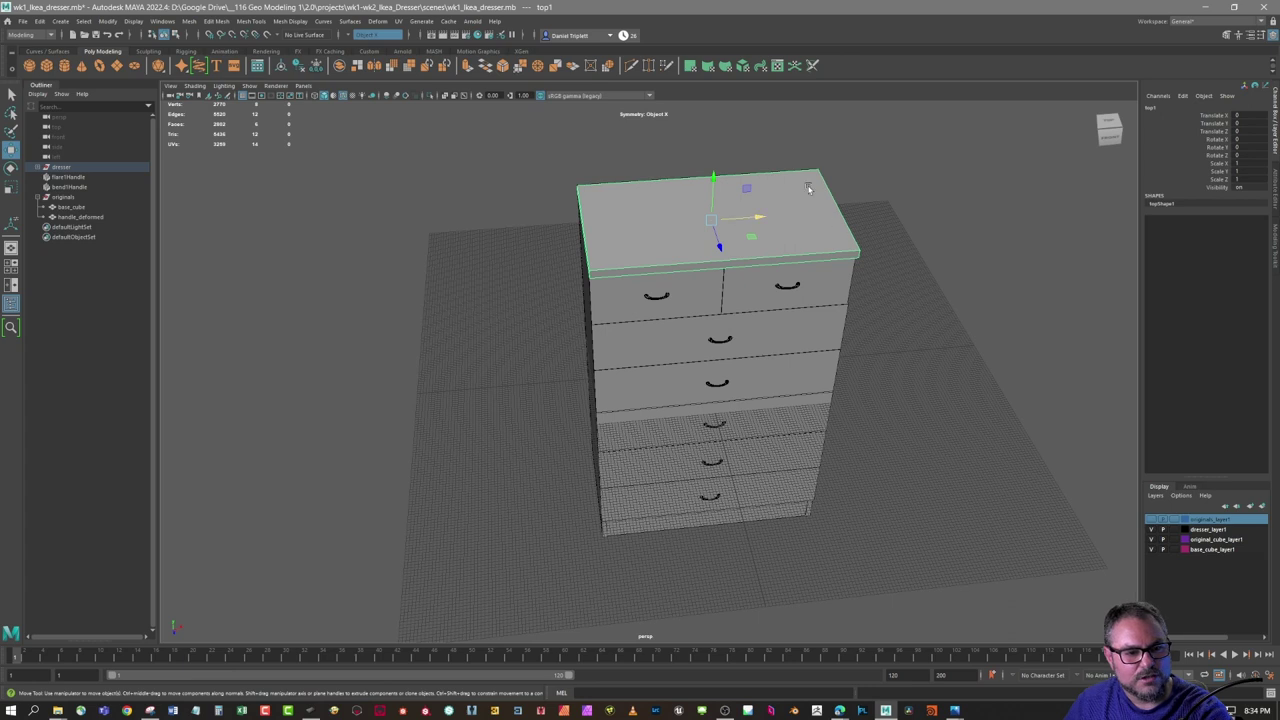
{"action": "left_click", "coordinate": [913, 156]}
{"action": "left_click", "coordinate": [745, 221]}
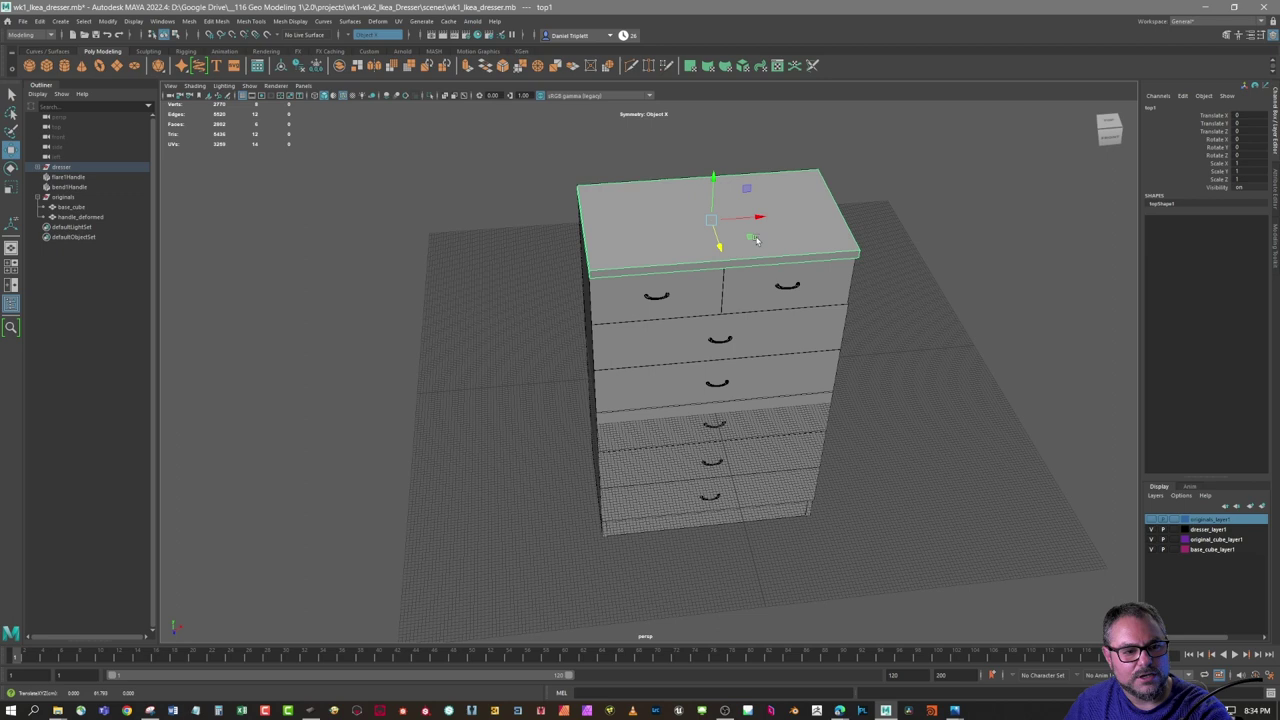
- Compare the dresser's front and sides with the scene's axis directions to check its alignment
{"action": "left_click_drag", "start_coordinate": [793, 286], "coordinate": [757, 363], "text": "alt"}
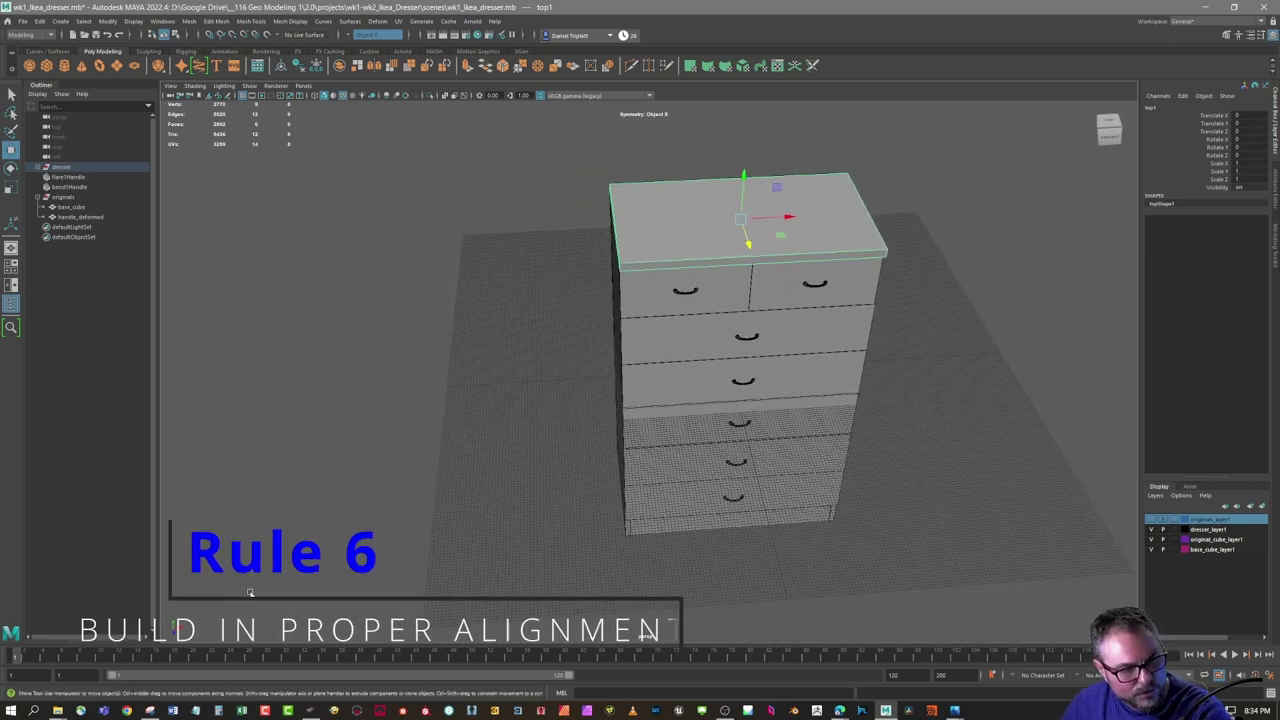
{"action": "middle_click_drag", "start_coordinate": [246, 602], "coordinate": [323, 551], "text": "alt"}
{"action": "left_click_drag", "start_coordinate": [323, 551], "coordinate": [284, 573], "text": "alt"}
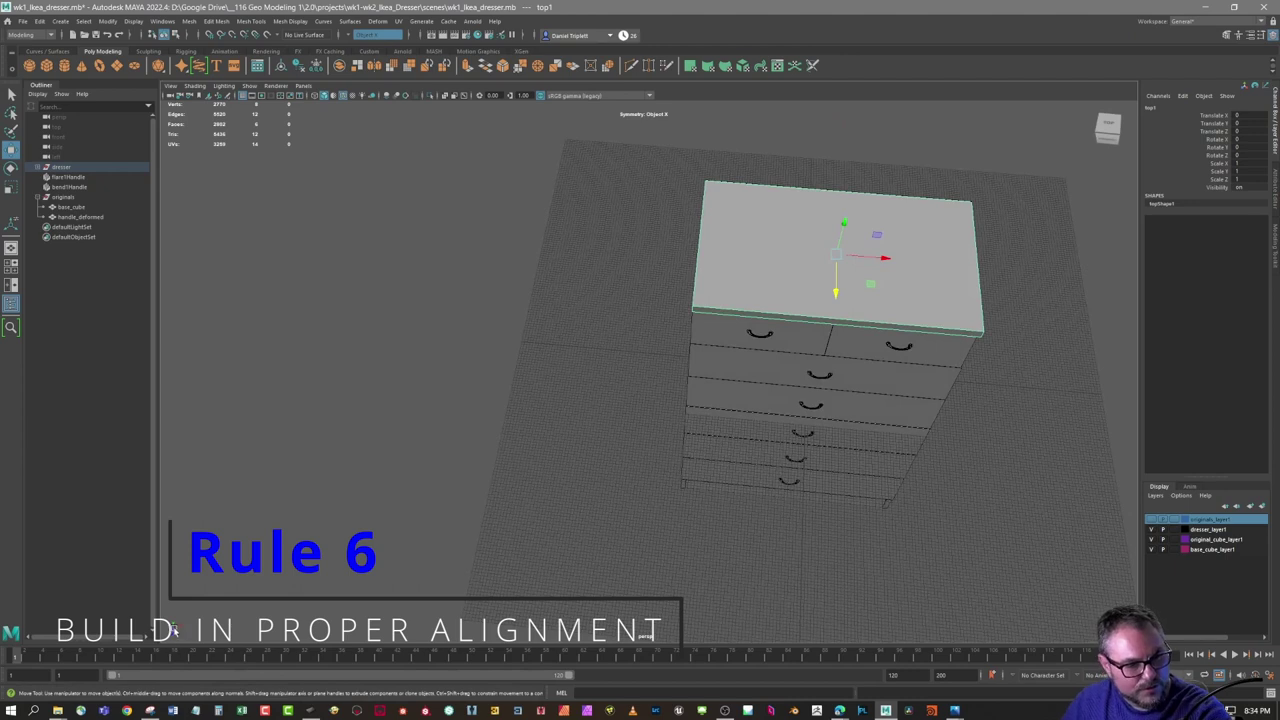
{"action": "left_click_drag", "start_coordinate": [775, 461], "coordinate": [856, 216], "text": "alt"}
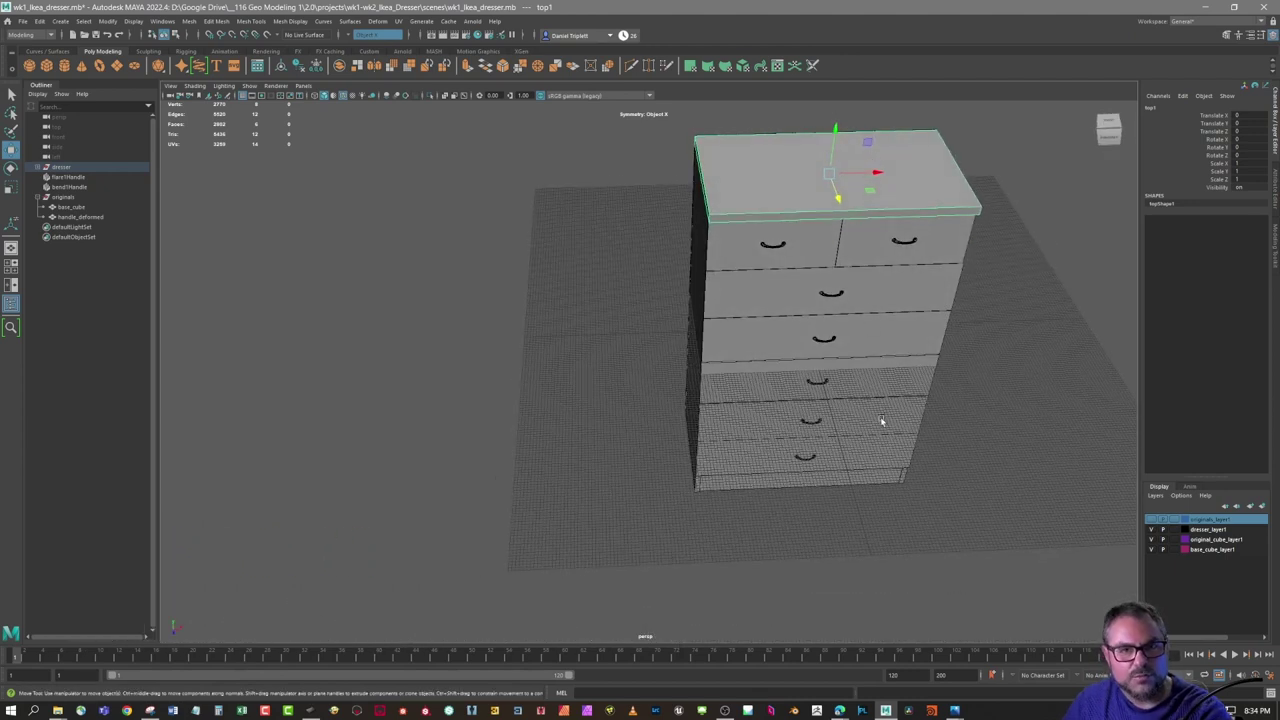
{"action": "left_click_drag", "start_coordinate": [863, 374], "coordinate": [828, 393], "text": "alt"}
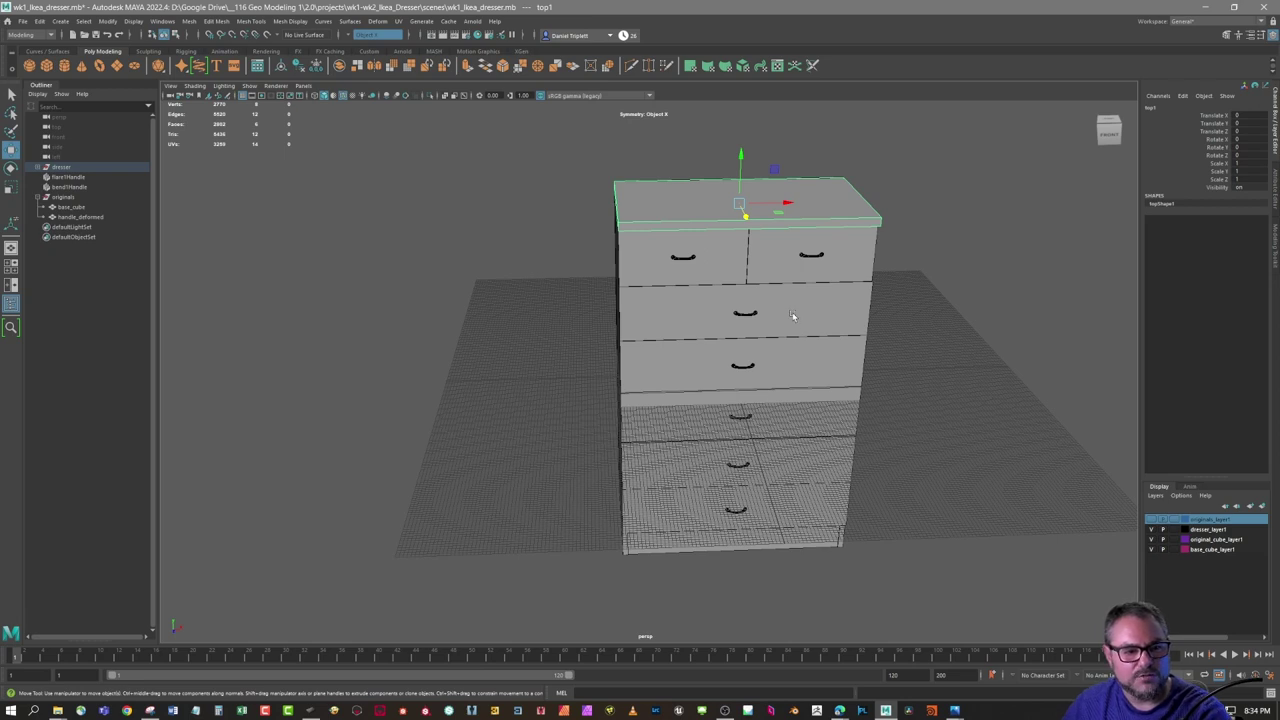
- Check the dresser's alignment against the grid in the front, side and top views
{"action": "key", "text": "space"}
{"action": "left_click", "coordinate": [793, 316]}
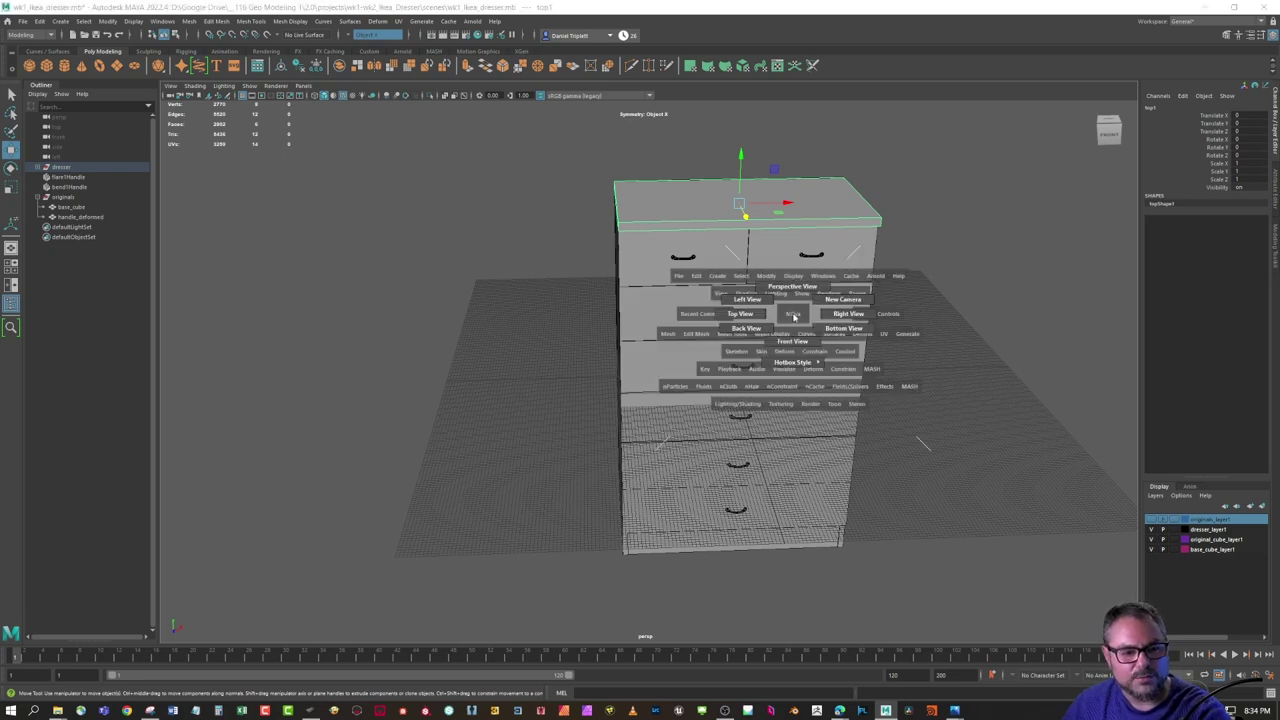
{"action": "left_click_drag", "start_coordinate": [793, 316], "coordinate": [796, 340]}
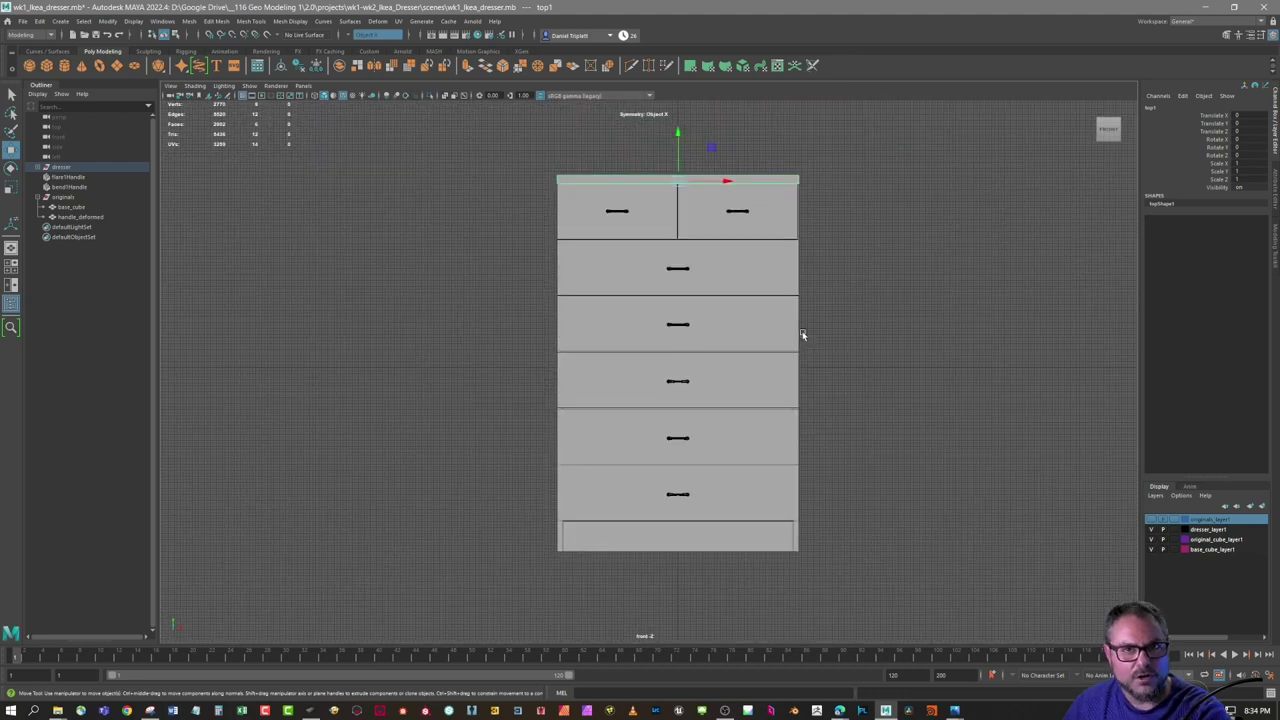
{"action": "key", "text": "space"}
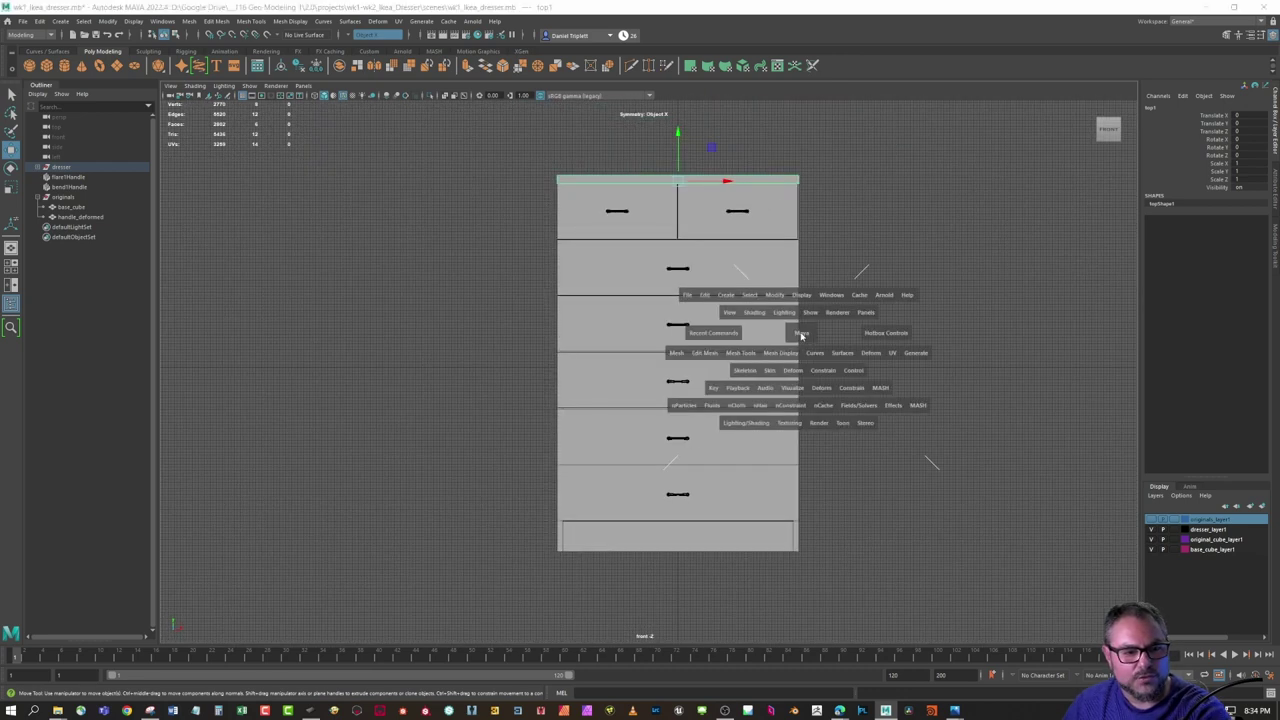
{"action": "left_click", "coordinate": [801, 336]}
{"action": "left_click_drag", "start_coordinate": [801, 336], "coordinate": [833, 336]}
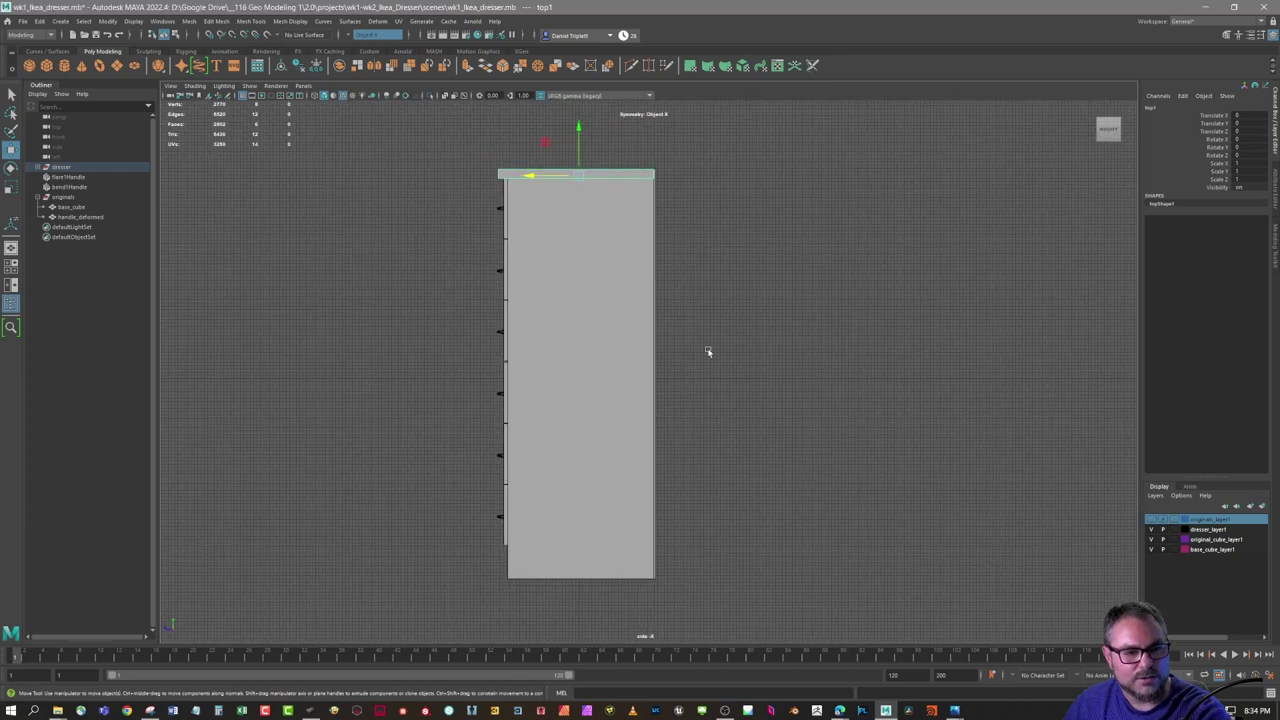
{"action": "key", "text": "space"}
{"action": "left_click", "coordinate": [587, 317]}
{"action": "left_click_drag", "start_coordinate": [587, 317], "coordinate": [534, 314]}
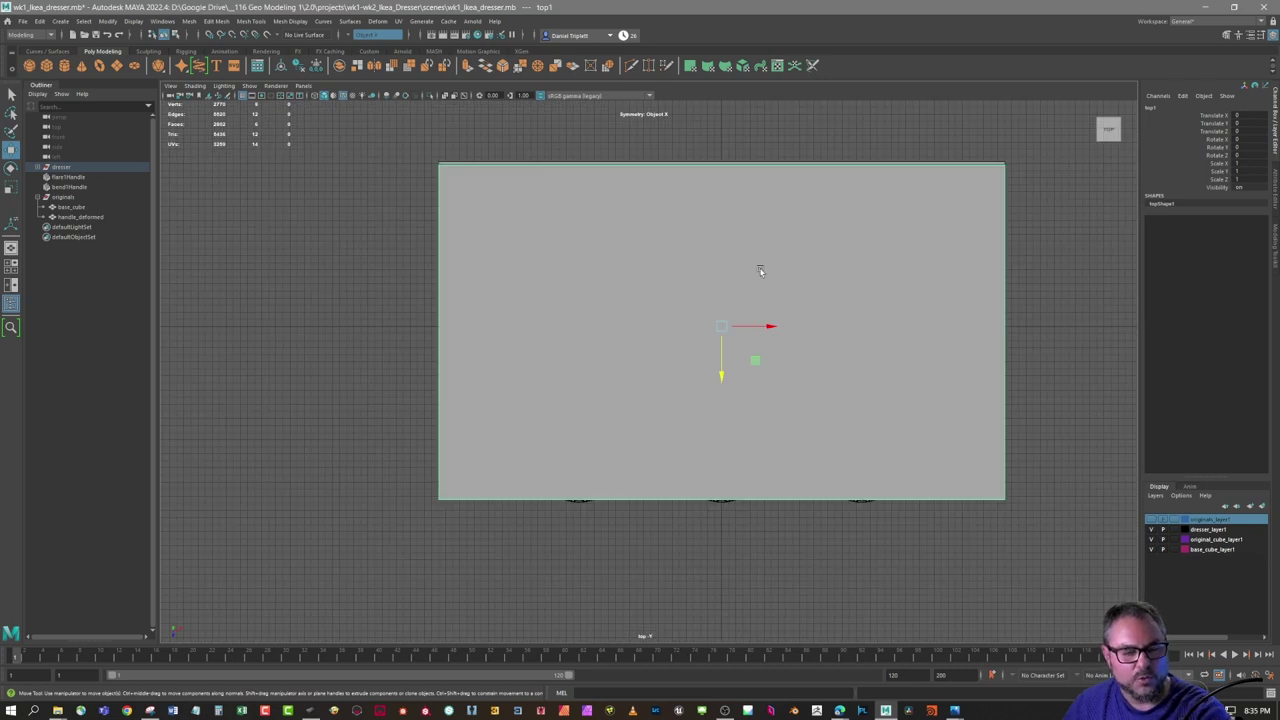
- Return through the four-view layout to the perspective view and examine the dresser's top board up close
{"action": "key", "text": "space"}
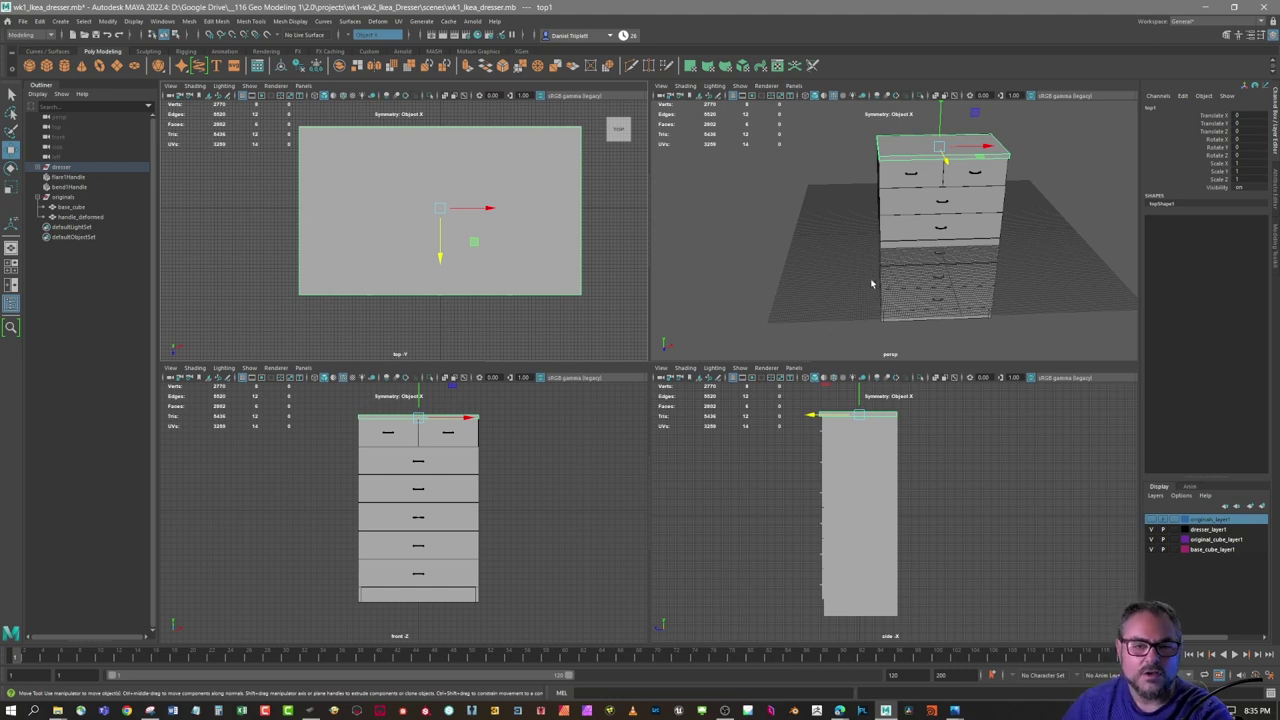
{"action": "left_click_drag", "start_coordinate": [940, 268], "coordinate": [900, 284], "text": "alt"}
{"action": "right_click_drag", "start_coordinate": [900, 283], "coordinate": [905, 270], "text": "alt"}
{"action": "key", "text": "space"}
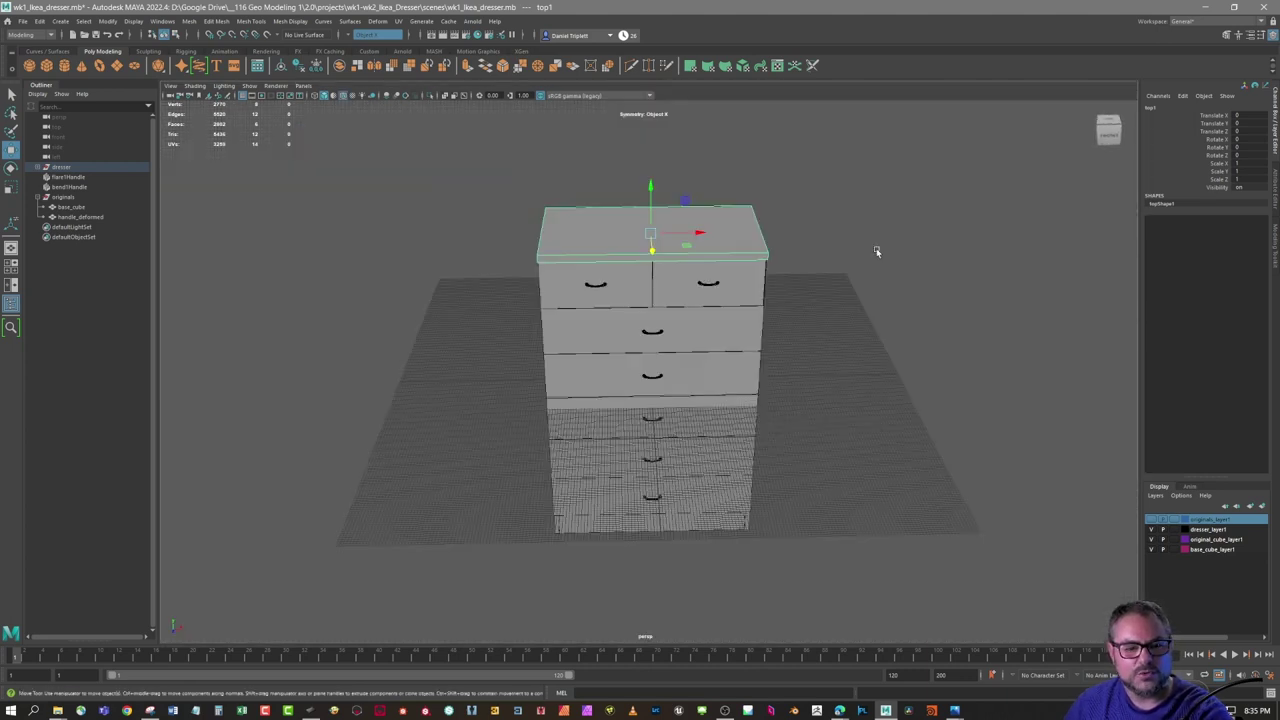
{"action": "middle_click_drag", "start_coordinate": [800, 346], "coordinate": [867, 351], "text": "alt"}
{"action": "right_click_drag", "start_coordinate": [867, 351], "coordinate": [889, 320], "text": "alt"}
{"action": "middle_click_drag", "start_coordinate": [822, 300], "coordinate": [814, 451], "text": "alt"}
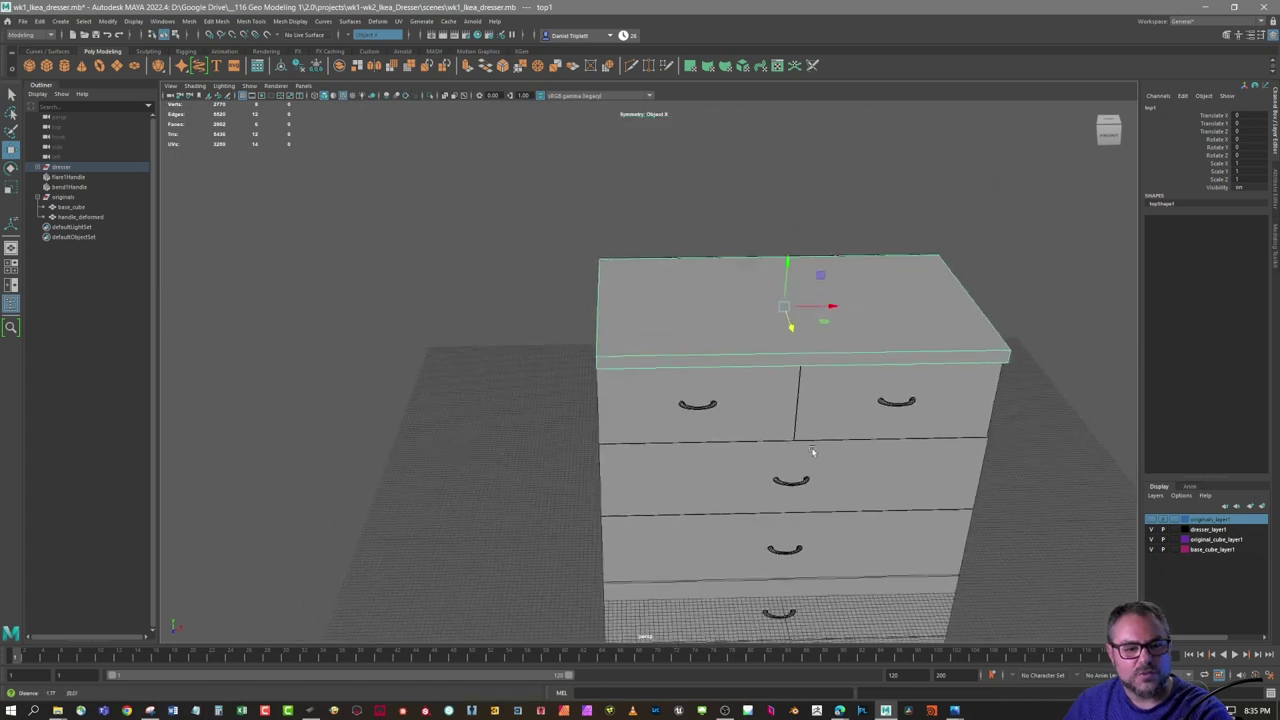
{"action": "right_click_drag", "start_coordinate": [814, 451], "coordinate": [891, 396], "text": "alt"}
{"action": "middle_click_drag", "start_coordinate": [777, 343], "coordinate": [731, 414], "text": "alt"}
{"action": "mouse_move", "coordinate": [731, 414]}
{"action": "left_mouse_down", "text": "alt"}
{"action": "mouse_move", "coordinate": [765, 393]}
{"action": "mouse_move", "coordinate": [746, 398]}
{"action": "left_mouse_up", "text": "alt"}
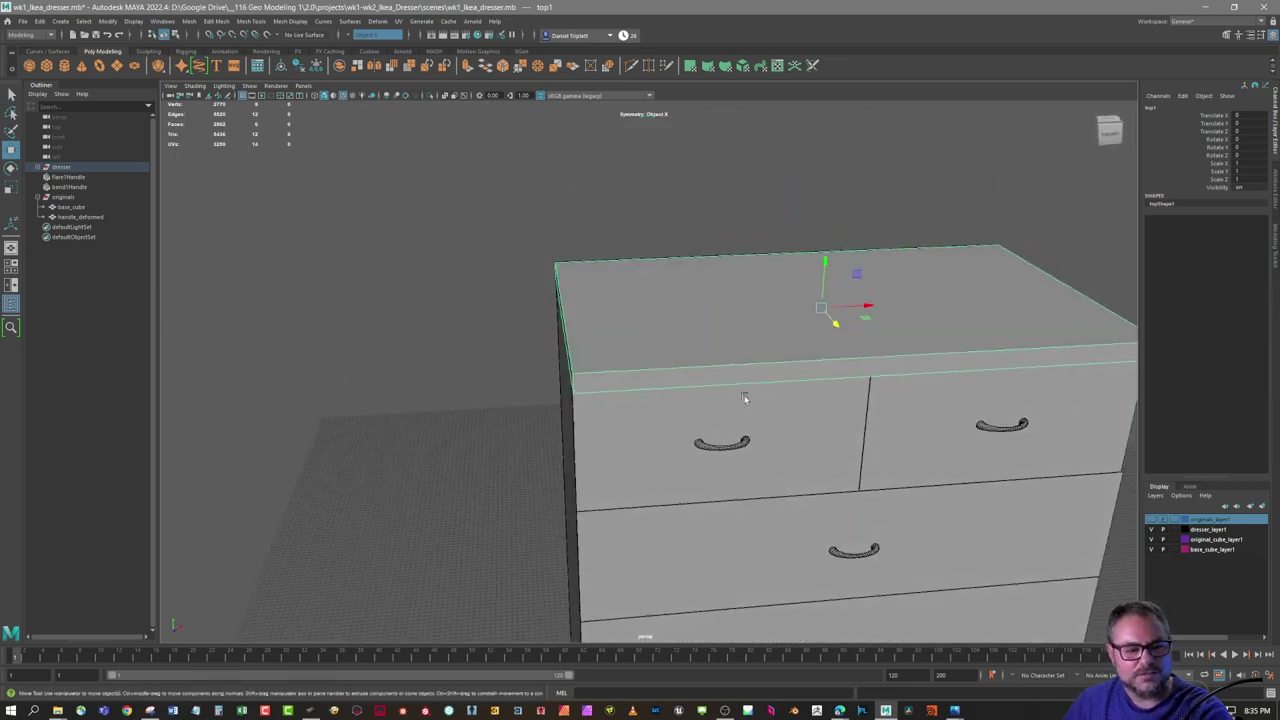
- Try Object Y symmetry and set the symmetry back to Object X
{"action": "left_click", "coordinate": [353, 38]}
{"action": "left_click", "coordinate": [372, 52]}
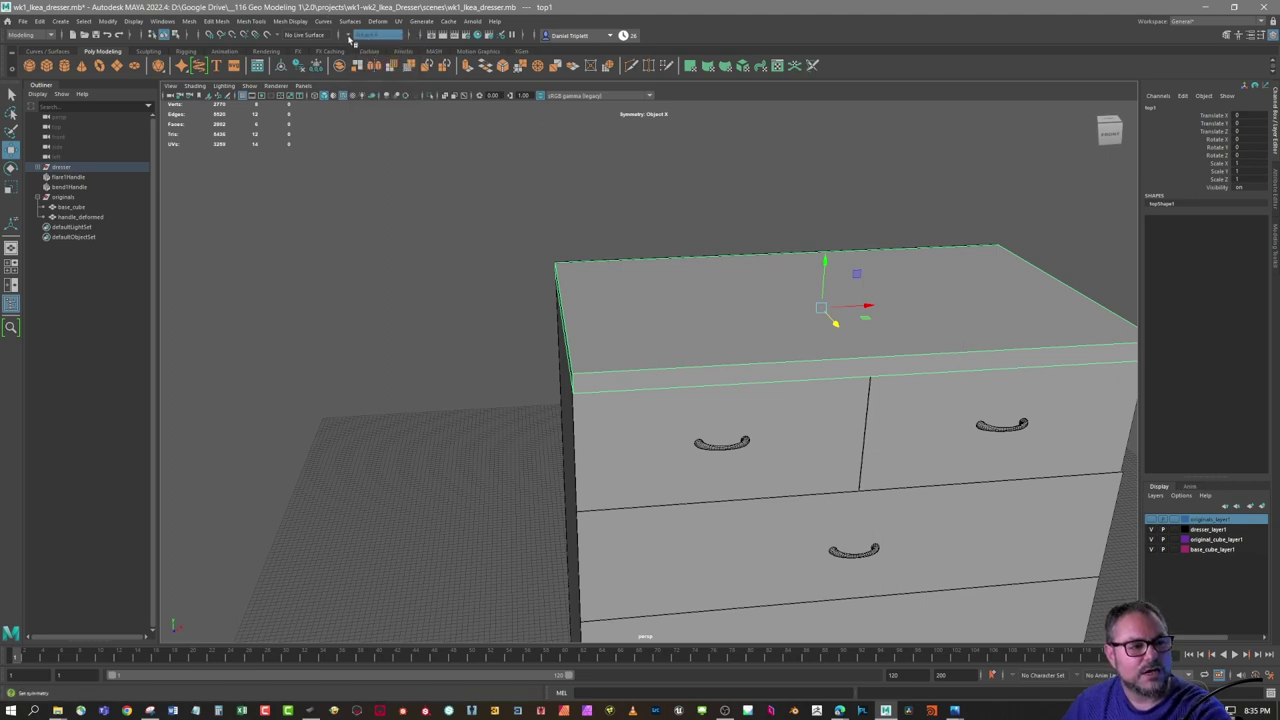
{"action": "left_click", "coordinate": [367, 40]}
{"action": "left_click", "coordinate": [370, 62]}
{"action": "left_click", "coordinate": [366, 38]}
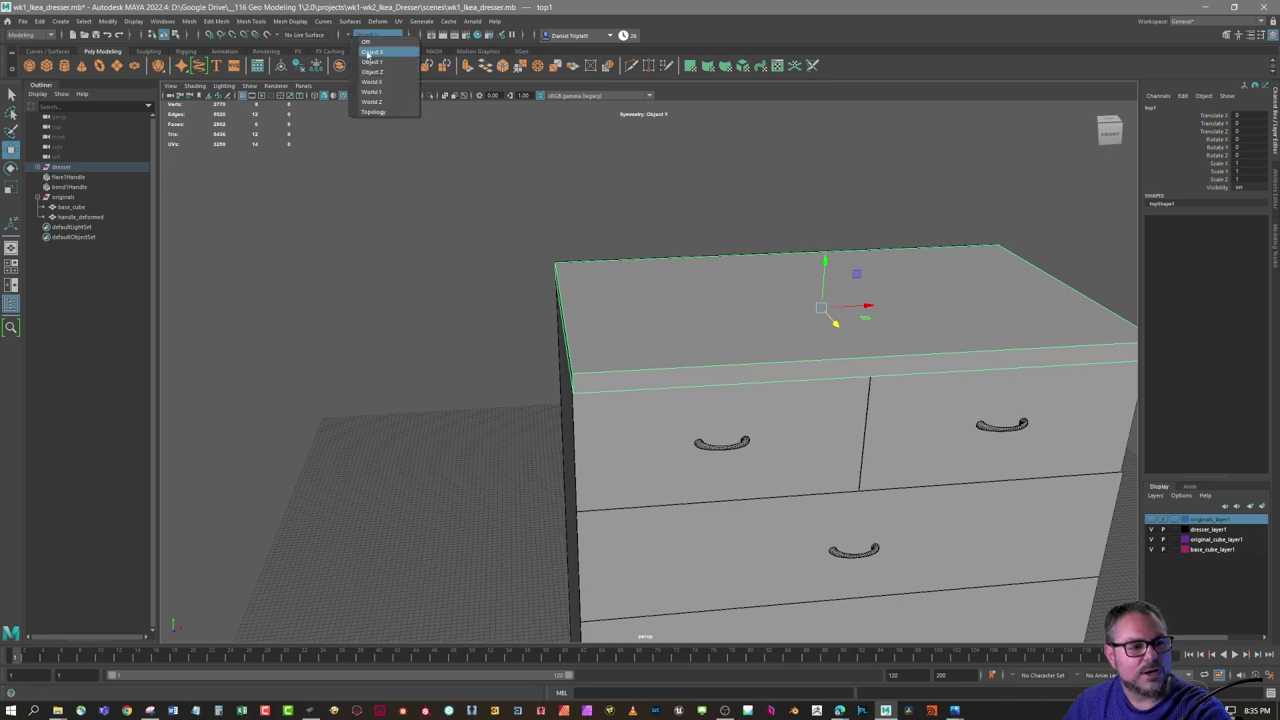
{"action": "left_click", "coordinate": [368, 52]}
- Switch the top board to vertex selection and try moving its mirrored back corner vertices with Object X symmetry
{"action": "middle_click_drag", "start_coordinate": [723, 363], "coordinate": [643, 314], "text": "alt"}
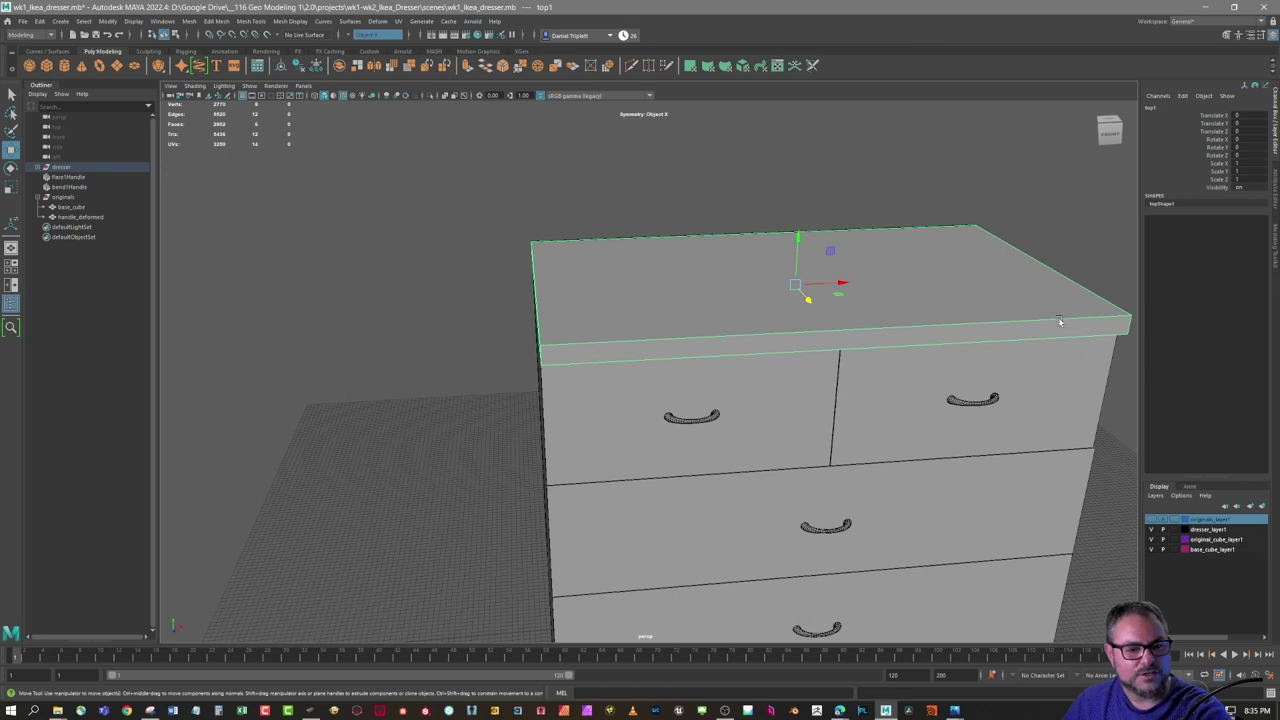
{"action": "right_click", "coordinate": [766, 336]}
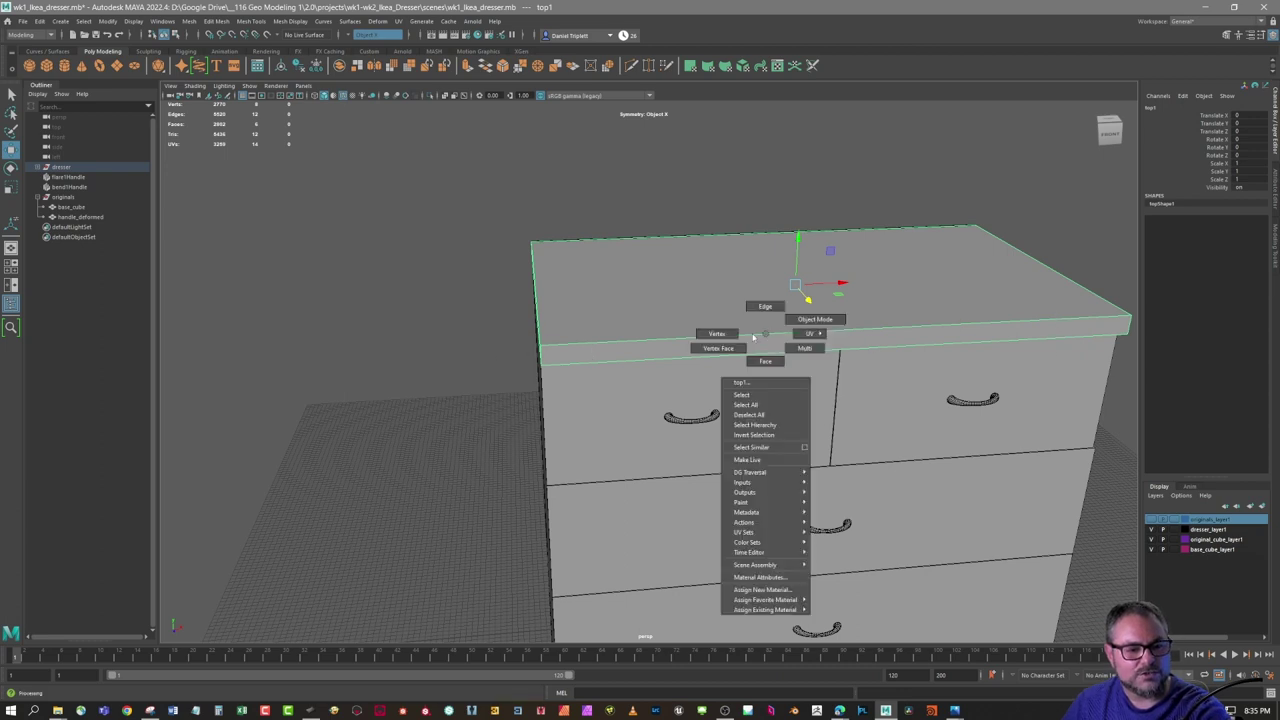
{"action": "left_click", "coordinate": [717, 334]}
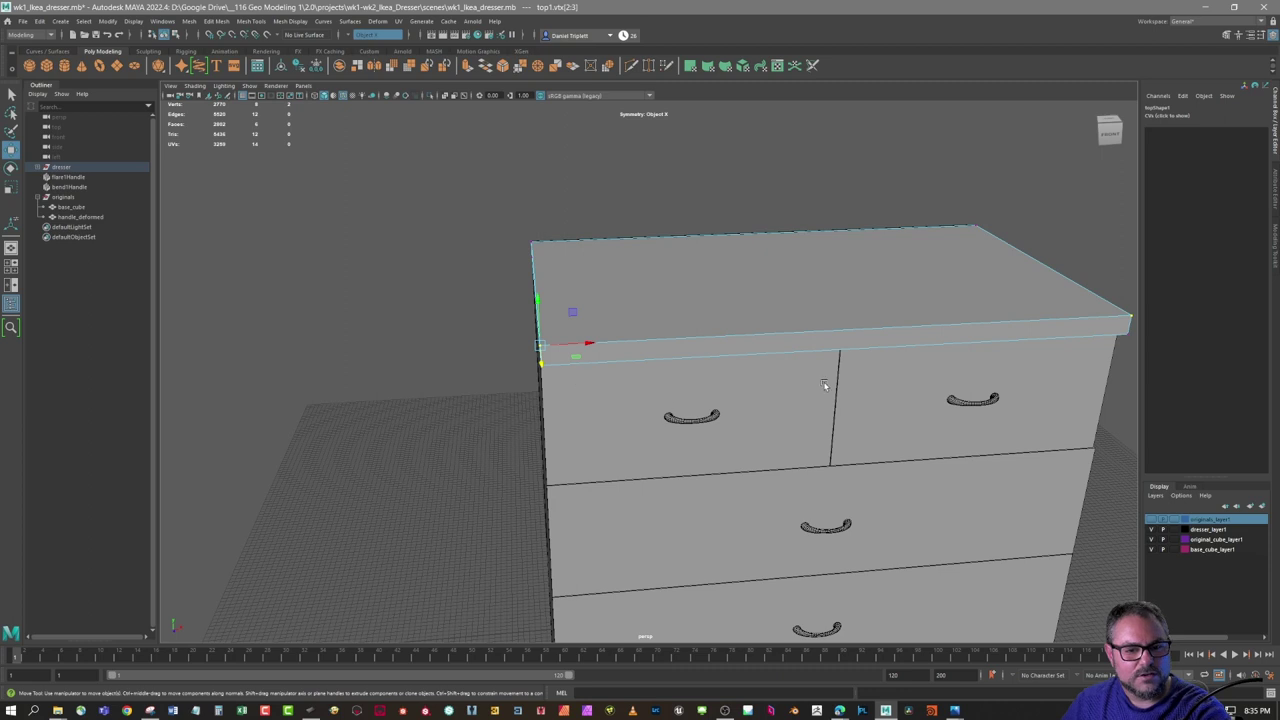
{"action": "left_click_drag", "start_coordinate": [822, 378], "coordinate": [836, 362], "text": "alt"}
{"action": "left_click", "coordinate": [530, 264]}
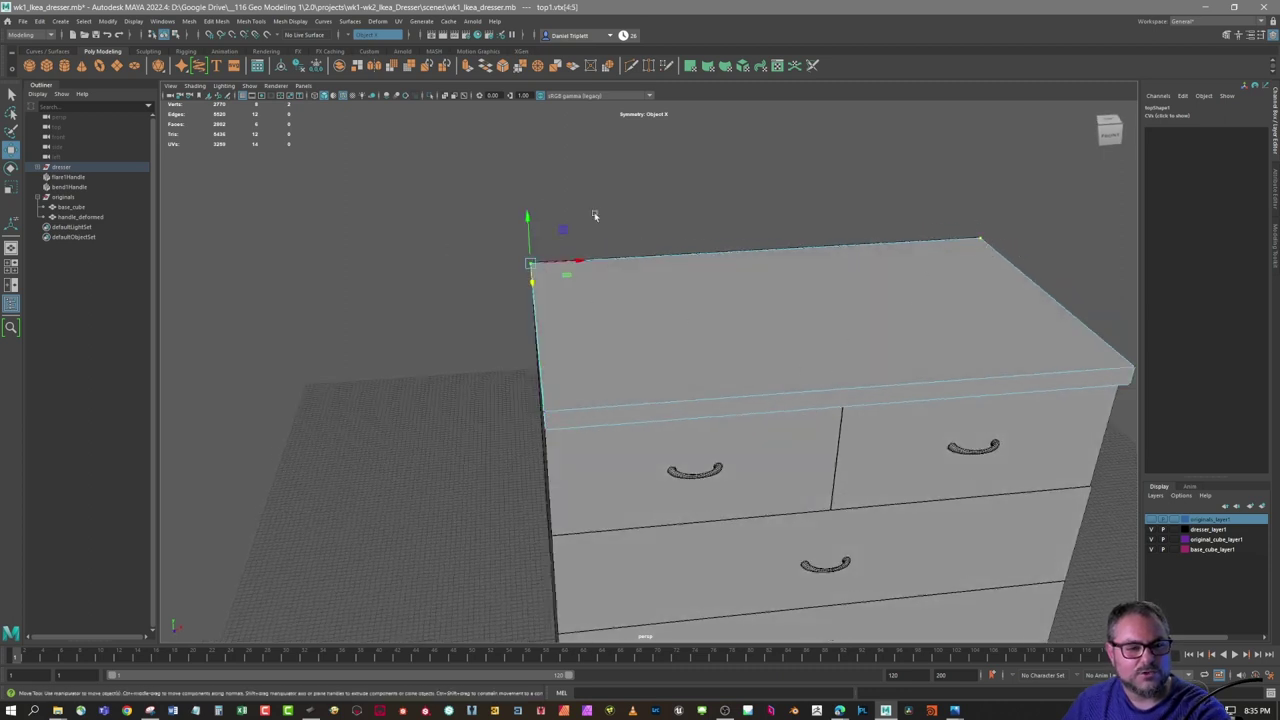
{"action": "left_click_drag", "start_coordinate": [528, 216], "coordinate": [780, 371]}
- Switch the top board to face selection and select the narrow faces at its two ends
{"action": "left_click_drag", "start_coordinate": [898, 391], "coordinate": [842, 350], "text": "alt"}
{"action": "right_click_drag", "start_coordinate": [842, 350], "coordinate": [910, 332], "text": "alt"}
{"action": "right_click_drag", "start_coordinate": [908, 258], "coordinate": [903, 285]}
{"action": "left_click", "coordinate": [843, 245]}
{"action": "left_click_drag", "start_coordinate": [957, 329], "coordinate": [971, 400], "text": "alt"}
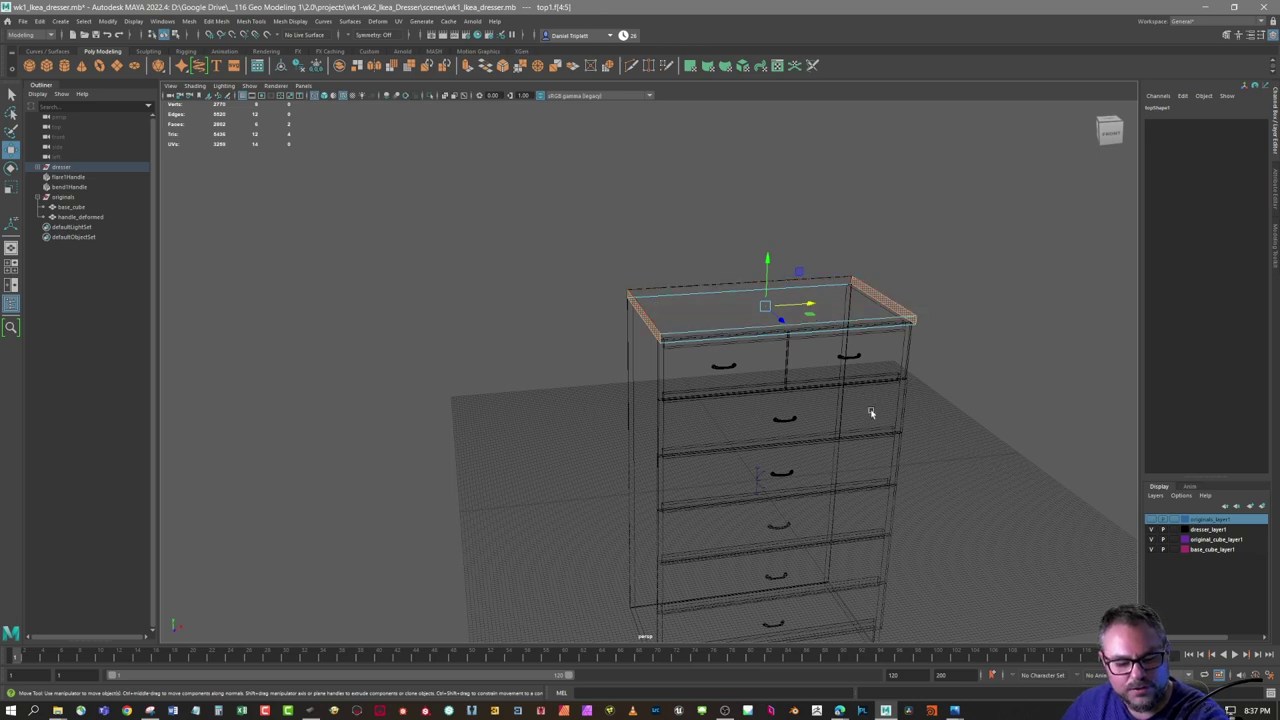
- Restore the shaded display and return the top board to object selection
{"action": "key", "text": "5"}
{"action": "middle_click_drag", "start_coordinate": [829, 491], "coordinate": [710, 440], "text": "alt"}
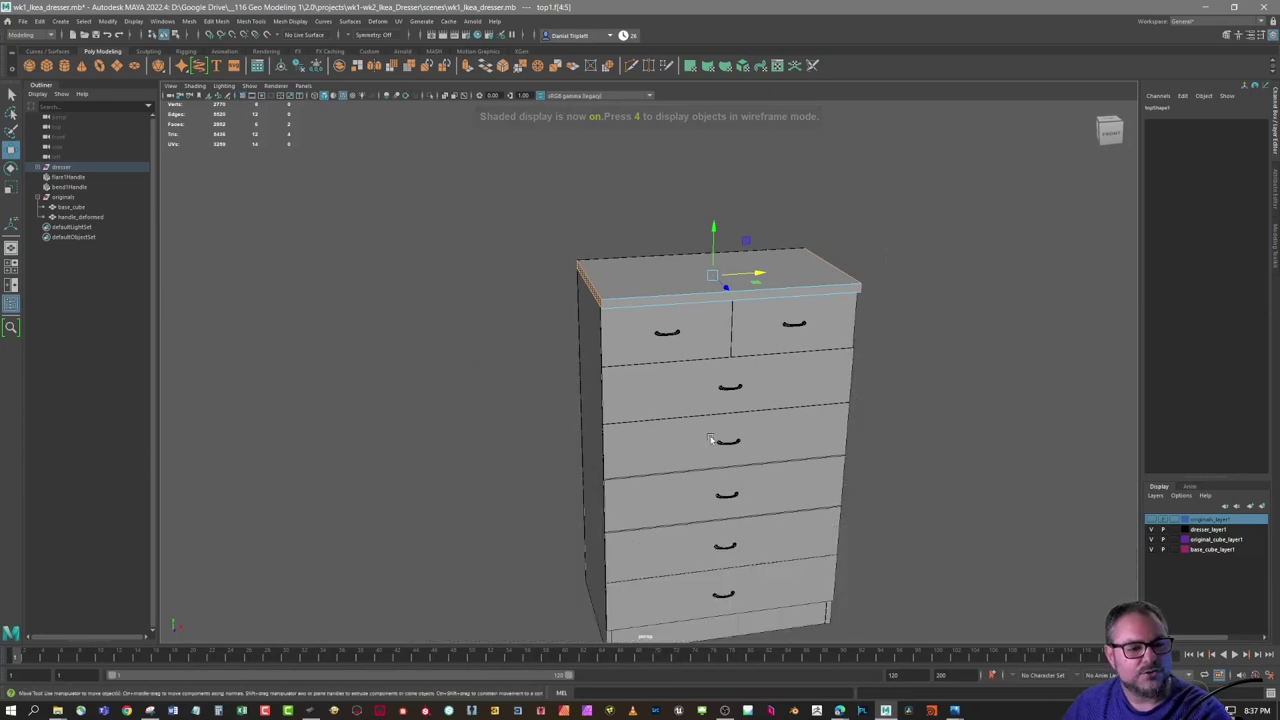
{"action": "left_click_drag", "start_coordinate": [648, 375], "coordinate": [688, 416], "text": "alt"}
{"action": "right_click_drag", "start_coordinate": [638, 384], "coordinate": [686, 366]}
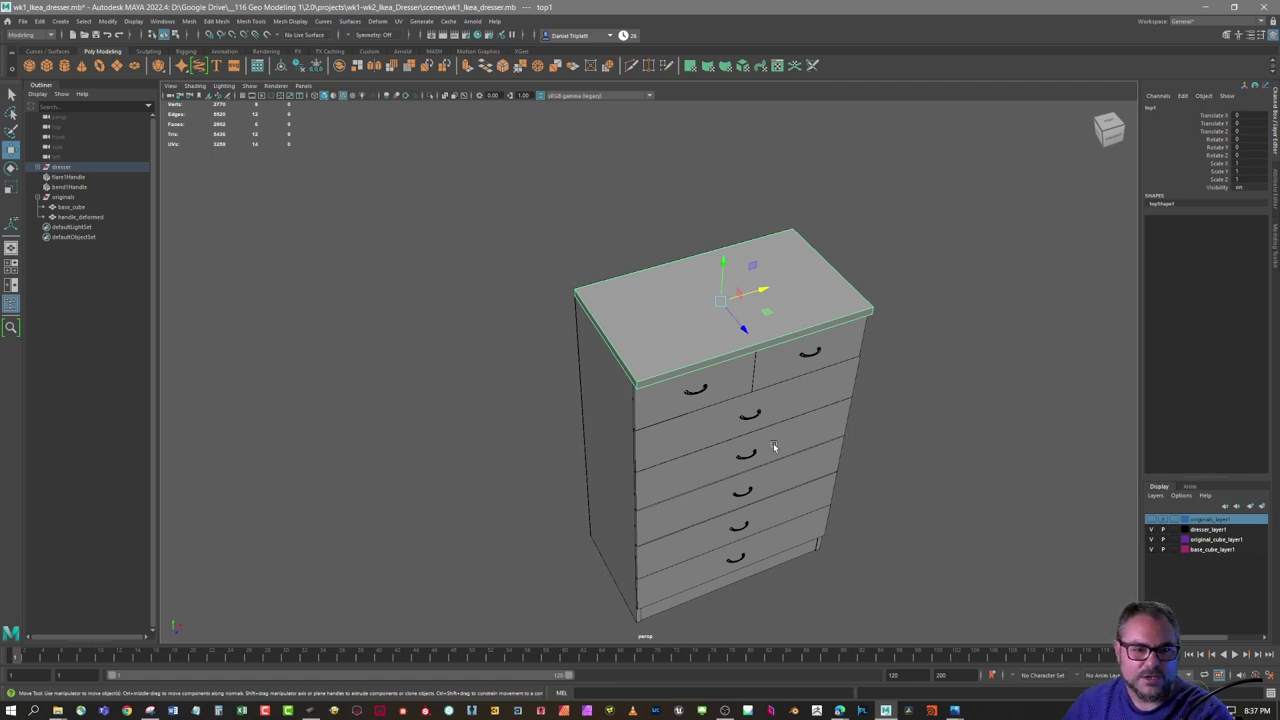
{"action": "left_click_drag", "start_coordinate": [774, 451], "coordinate": [784, 440], "text": "alt"}
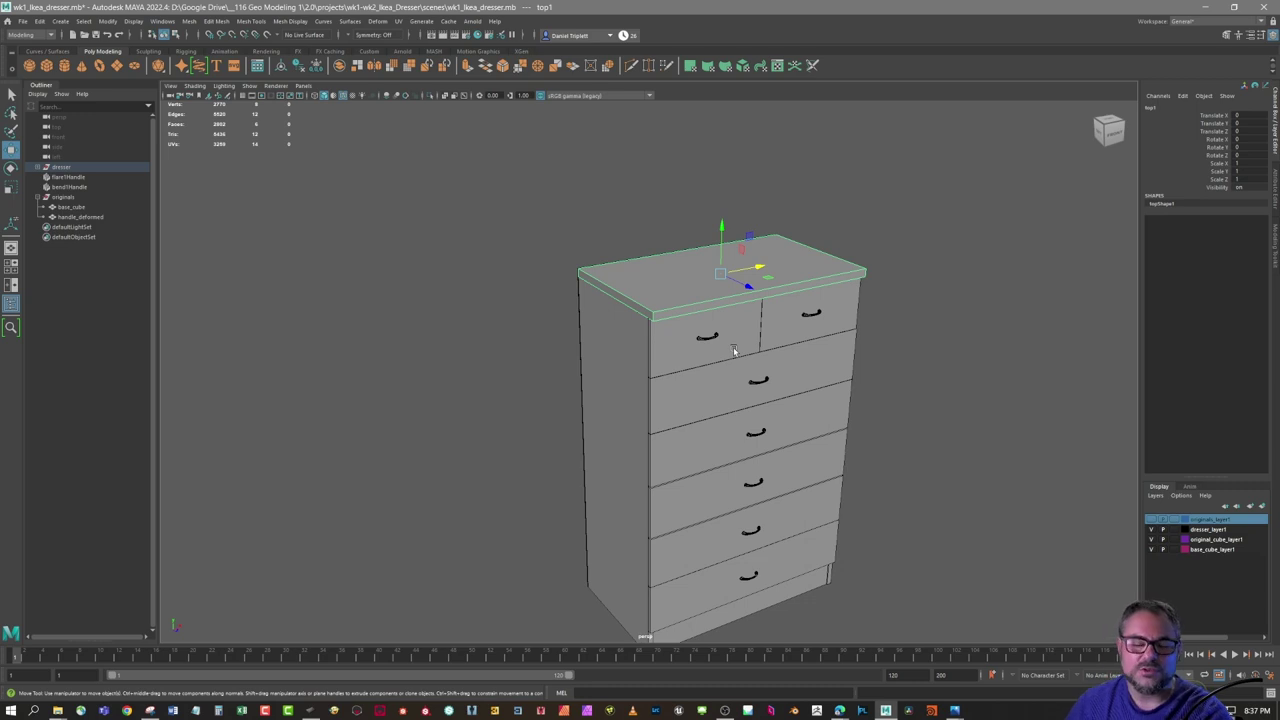
- Inspect the hollow inside of the dresser from underneath and select its back panel
{"action": "left_click_drag", "start_coordinate": [738, 352], "coordinate": [766, 280], "text": "alt"}
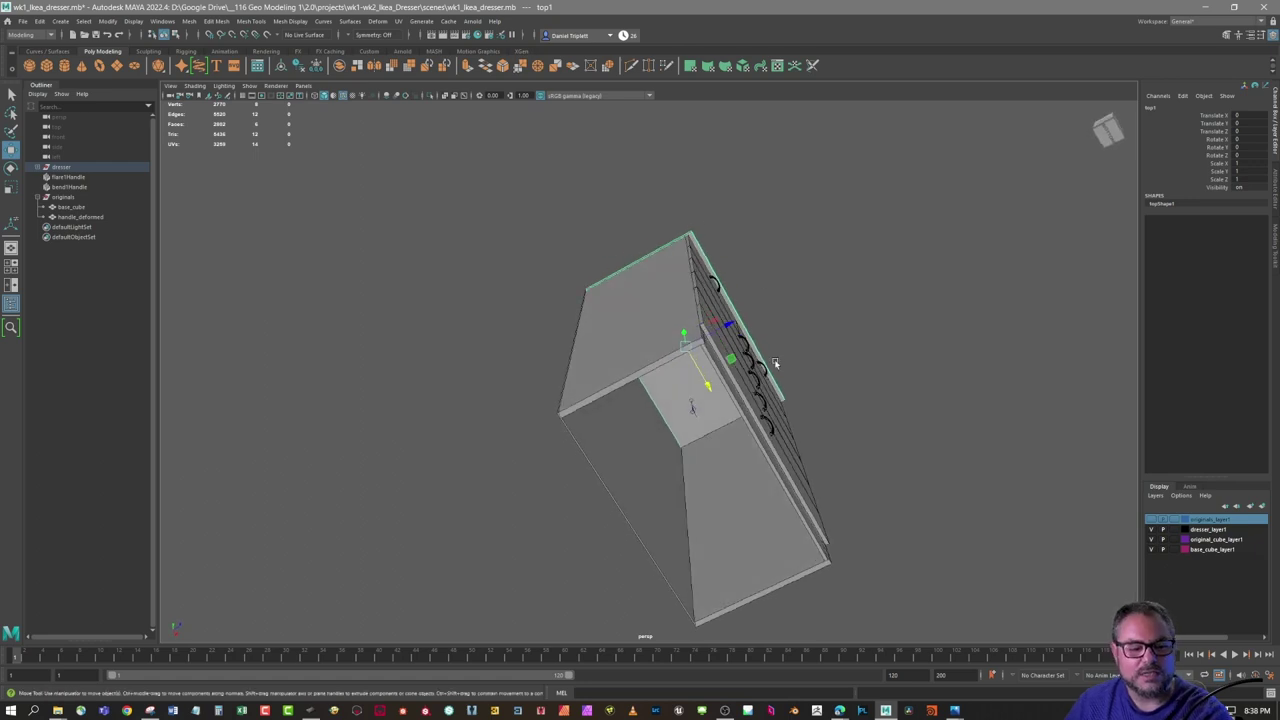
{"action": "middle_click_drag", "start_coordinate": [768, 367], "coordinate": [761, 312], "text": "alt"}
{"action": "left_click_drag", "start_coordinate": [705, 476], "coordinate": [738, 429], "text": "alt"}
{"action": "left_click", "coordinate": [649, 442]}
{"action": "right_click_drag", "start_coordinate": [738, 429], "coordinate": [945, 412], "text": "alt"}
{"action": "left_click_drag", "start_coordinate": [944, 409], "coordinate": [681, 449], "text": "alt"}
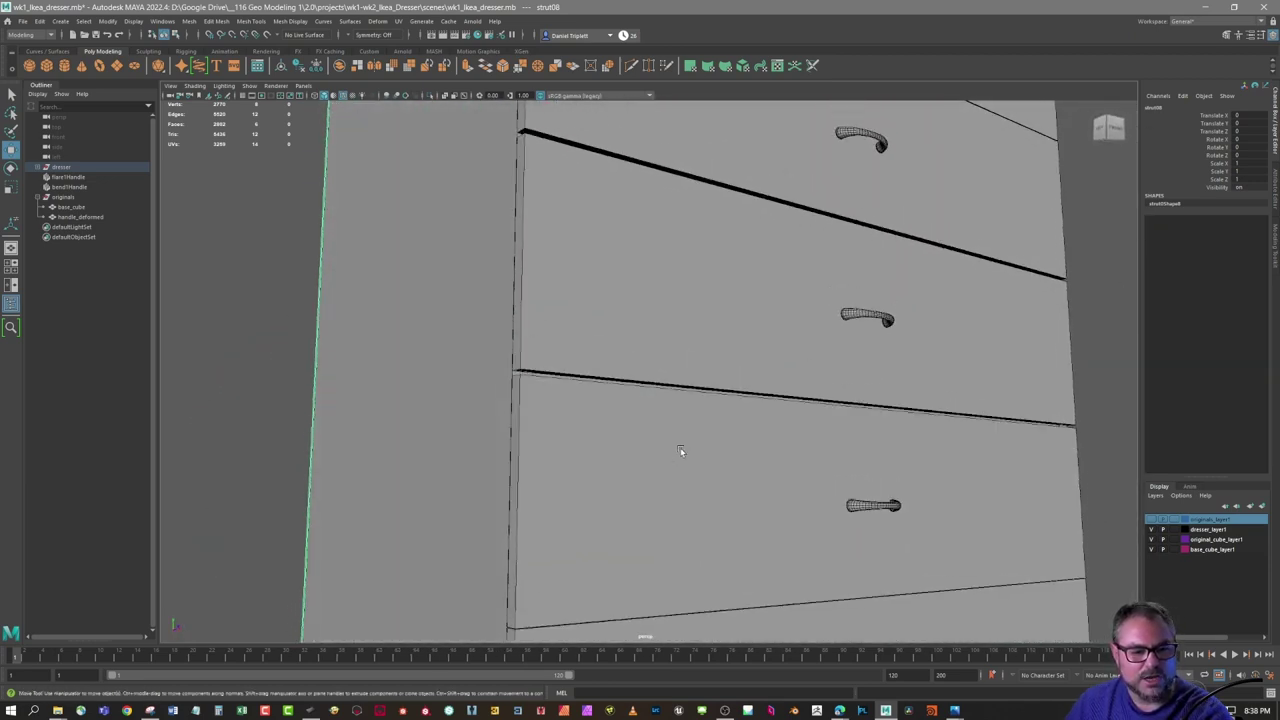
- Select the thin horizontal strut between two drawer fronts to show it is a separate piece
{"action": "right_click_drag", "start_coordinate": [681, 449], "coordinate": [861, 424], "text": "alt"}
{"action": "left_click_drag", "start_coordinate": [861, 424], "coordinate": [871, 429], "text": "alt"}
{"action": "left_click", "coordinate": [838, 465]}
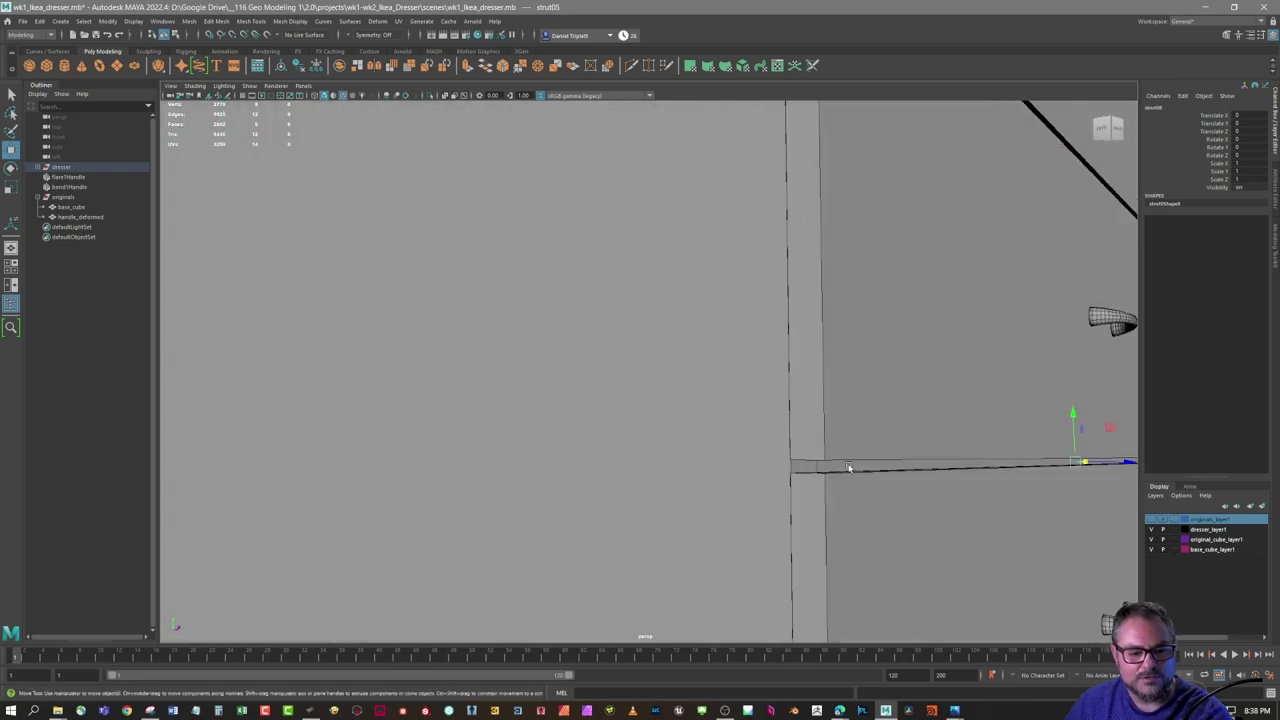
- Examine the gaps and struts between the lower drawers and reselect the dresser's back panel
{"action": "right_click_drag", "start_coordinate": [977, 475], "coordinate": [586, 454], "text": "alt"}
{"action": "left_click_drag", "start_coordinate": [586, 454], "coordinate": [880, 423], "text": "alt"}
{"action": "left_click_drag", "start_coordinate": [773, 493], "coordinate": [774, 323], "text": "alt"}
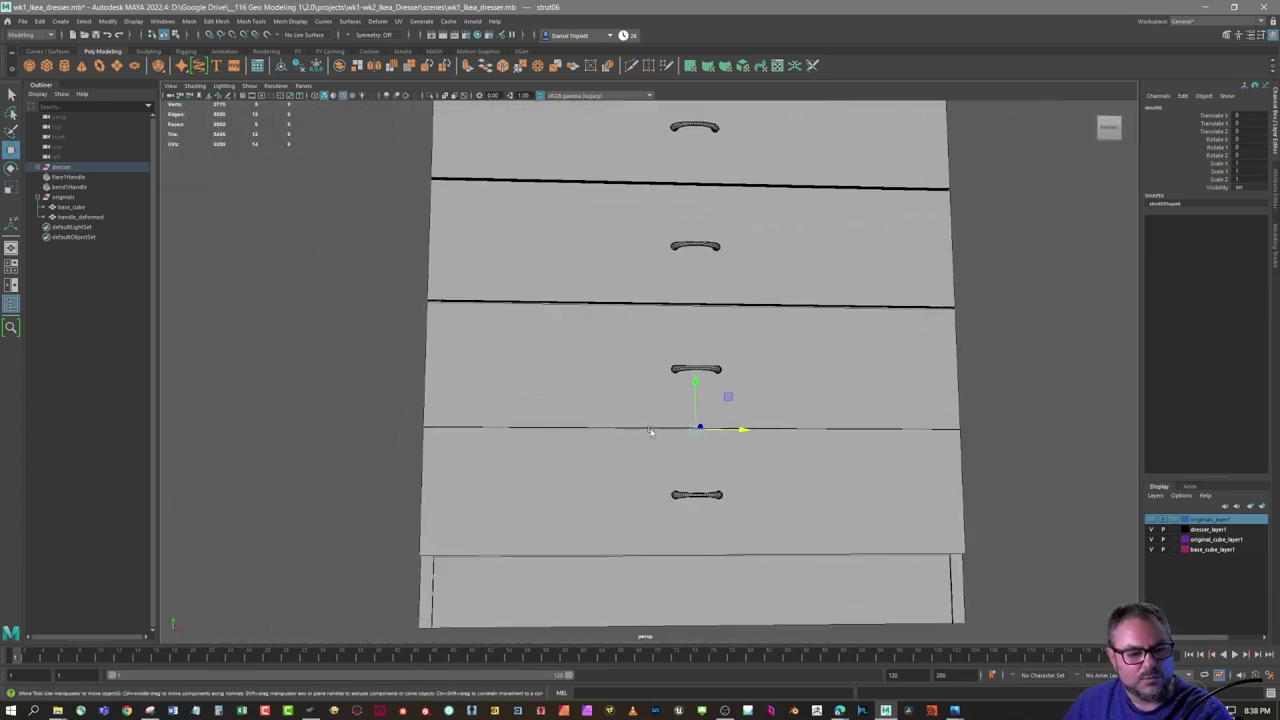
{"action": "left_click_drag", "start_coordinate": [652, 432], "coordinate": [714, 451], "text": "alt"}
{"action": "left_click", "coordinate": [651, 500]}
{"action": "left_click_drag", "start_coordinate": [666, 508], "coordinate": [722, 468], "text": "alt"}
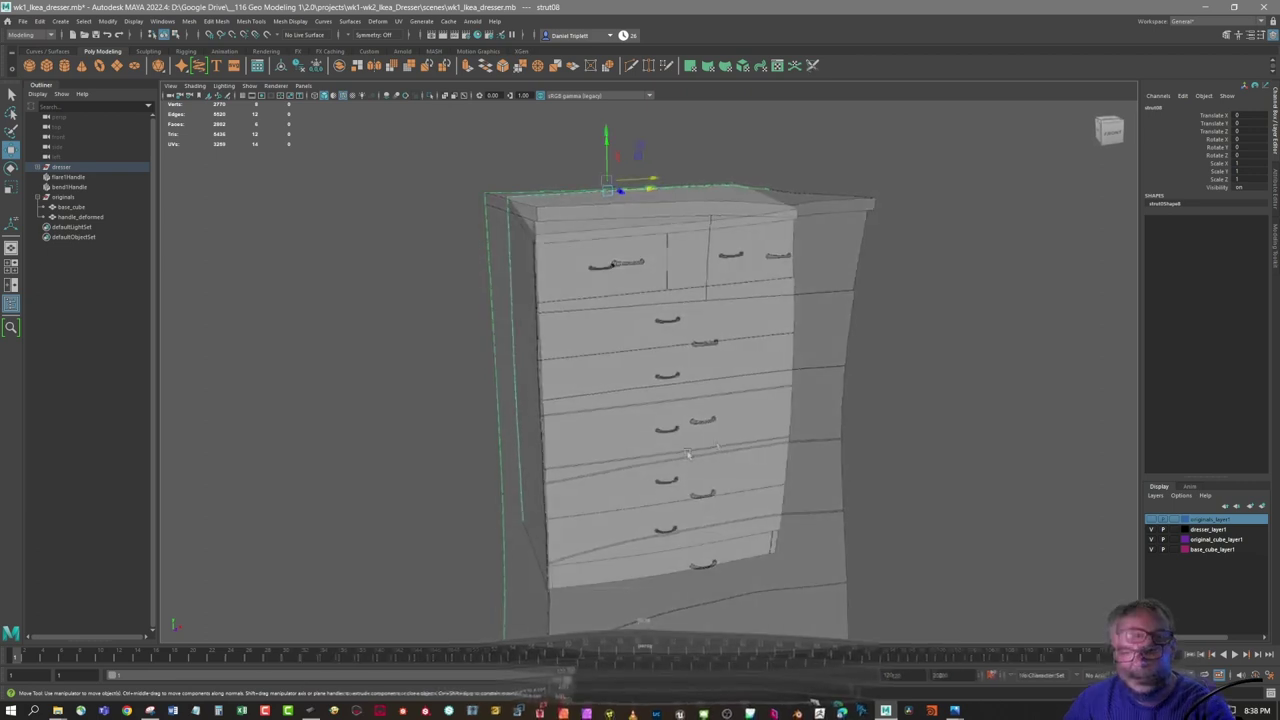